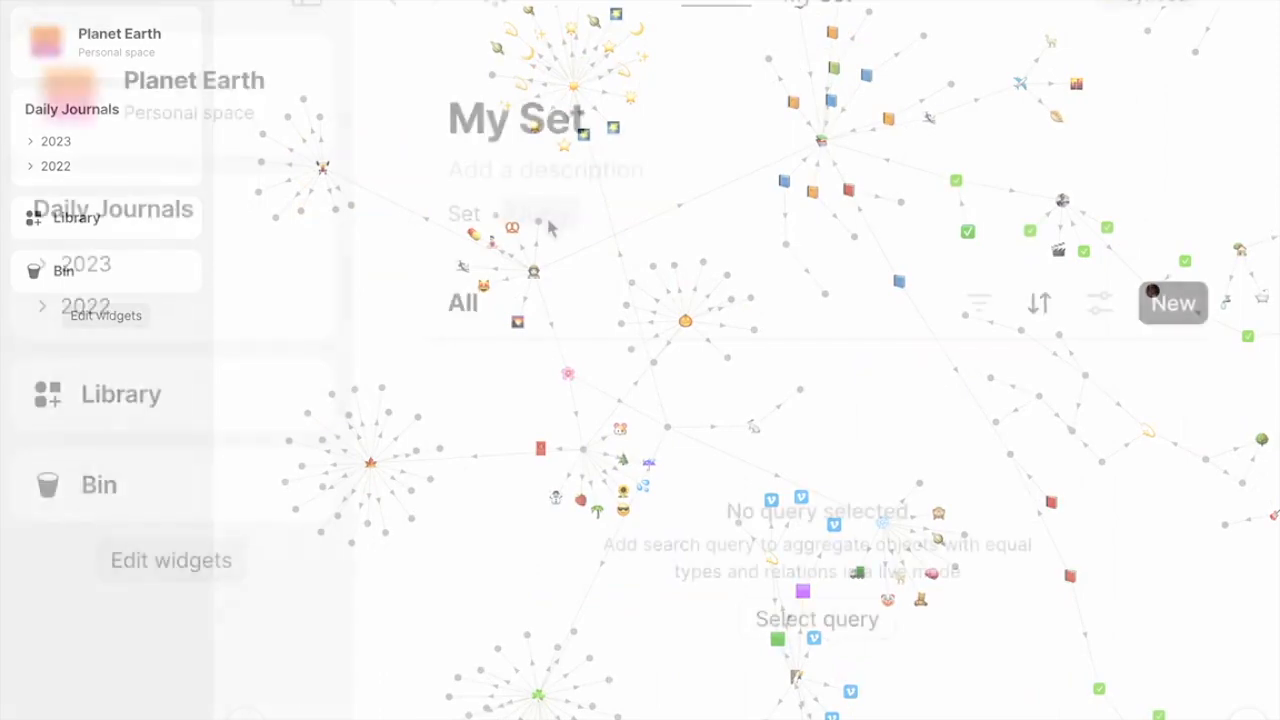
- Browse the object types and relations available as query sources for My Set
{"action": "left_click", "coordinate": [548, 217]}
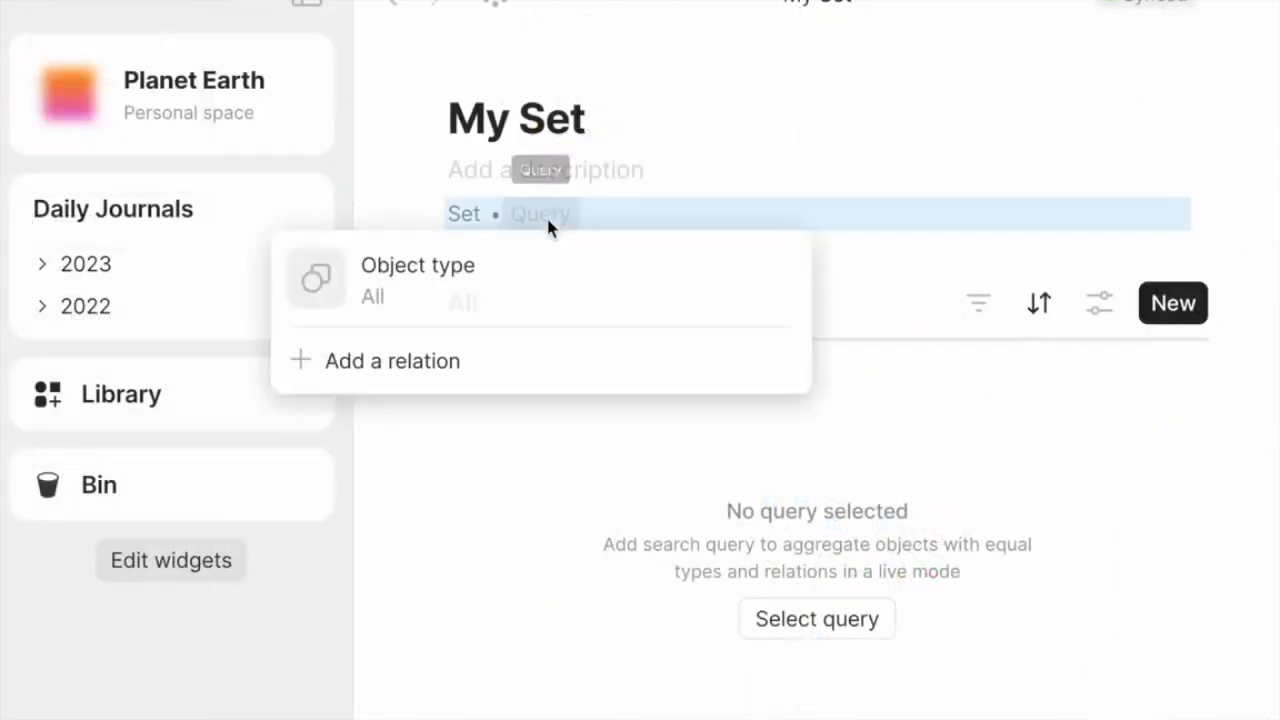
{"action": "left_click", "coordinate": [557, 292]}
{"action": "scroll", "coordinate": [1000, 490], "scroll_direction": "down", "scroll_amount": 5}
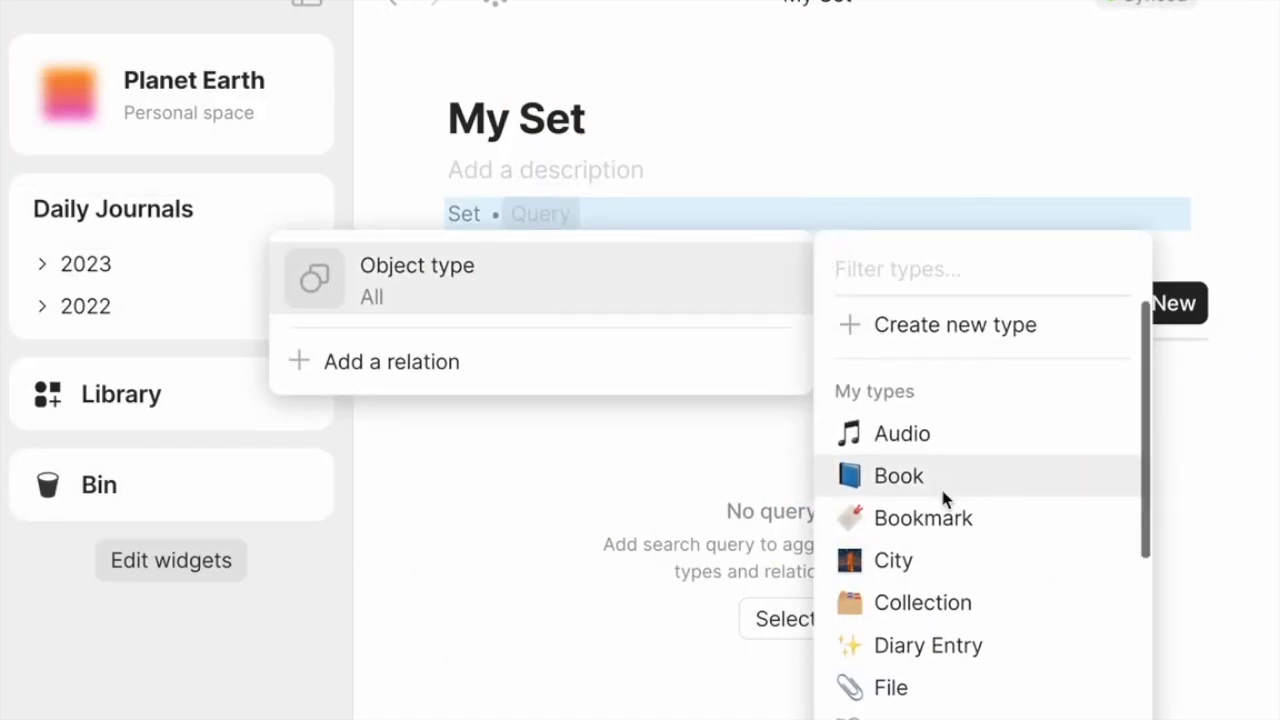
{"action": "left_click", "coordinate": [437, 378]}
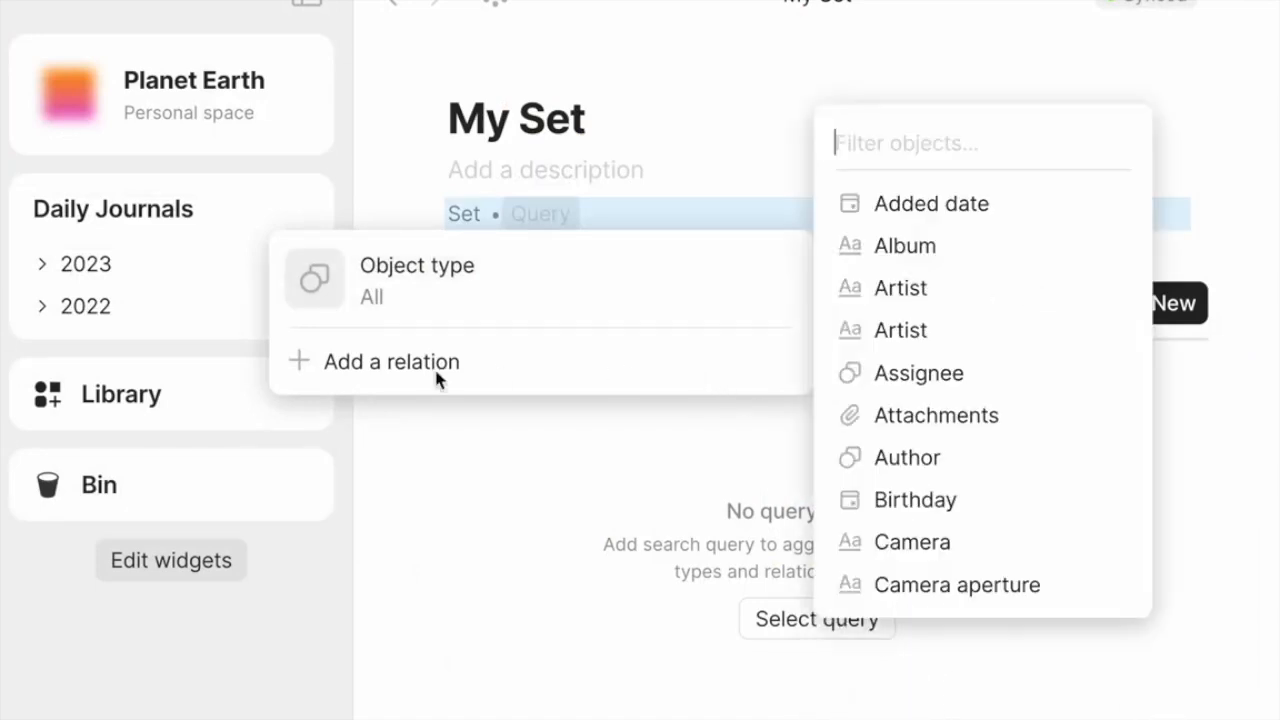
{"action": "scroll", "coordinate": [910, 422], "scroll_direction": "down", "scroll_amount": 2}
{"action": "scroll", "coordinate": [910, 422], "scroll_direction": "down", "scroll_amount": 2}
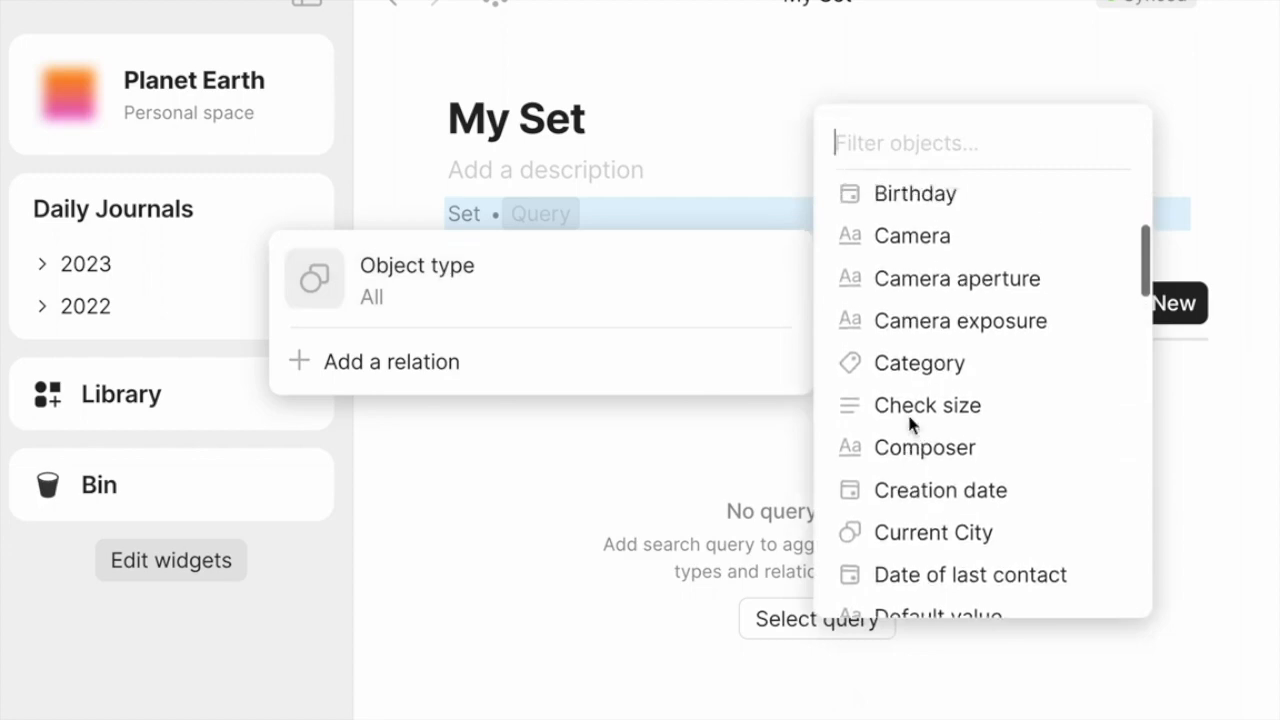
{"action": "scroll", "coordinate": [908, 414], "scroll_direction": "up", "scroll_amount": 4}
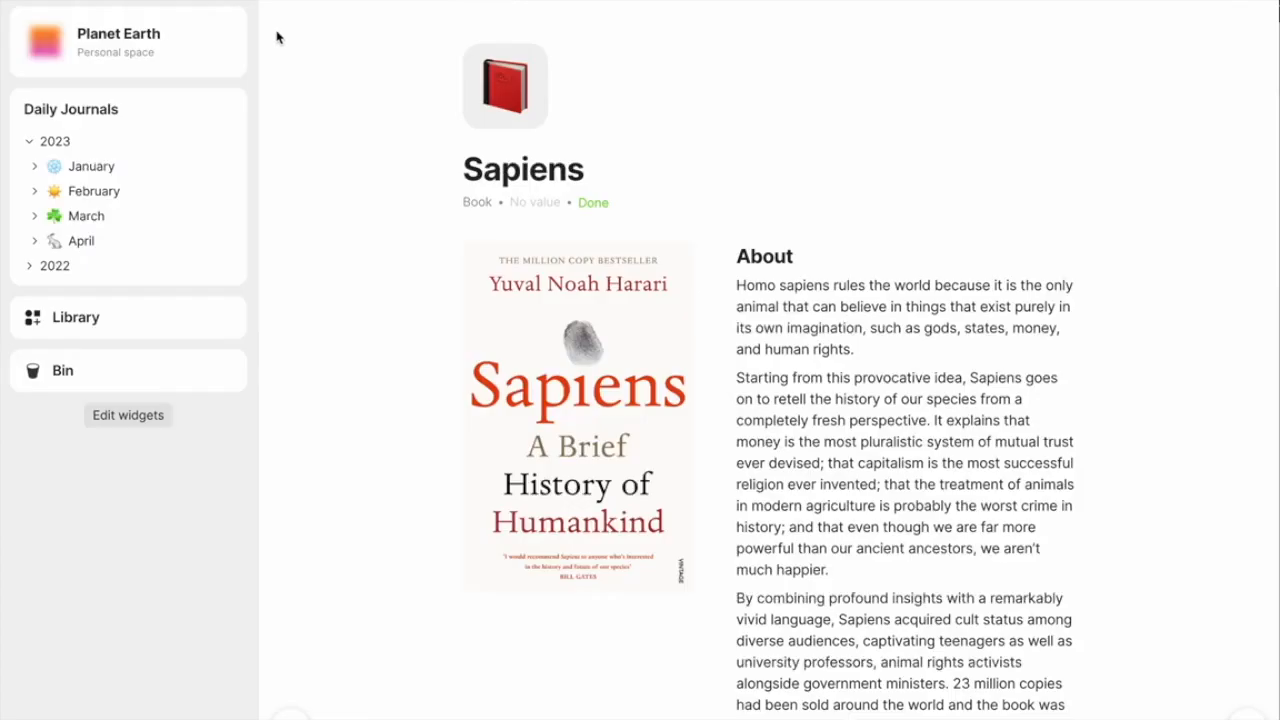
- Add an inline task on the Sapiens book page about buying this book for a named person
{"action": "scroll", "coordinate": [276, 37], "scroll_direction": "down", "scroll_amount": 5}
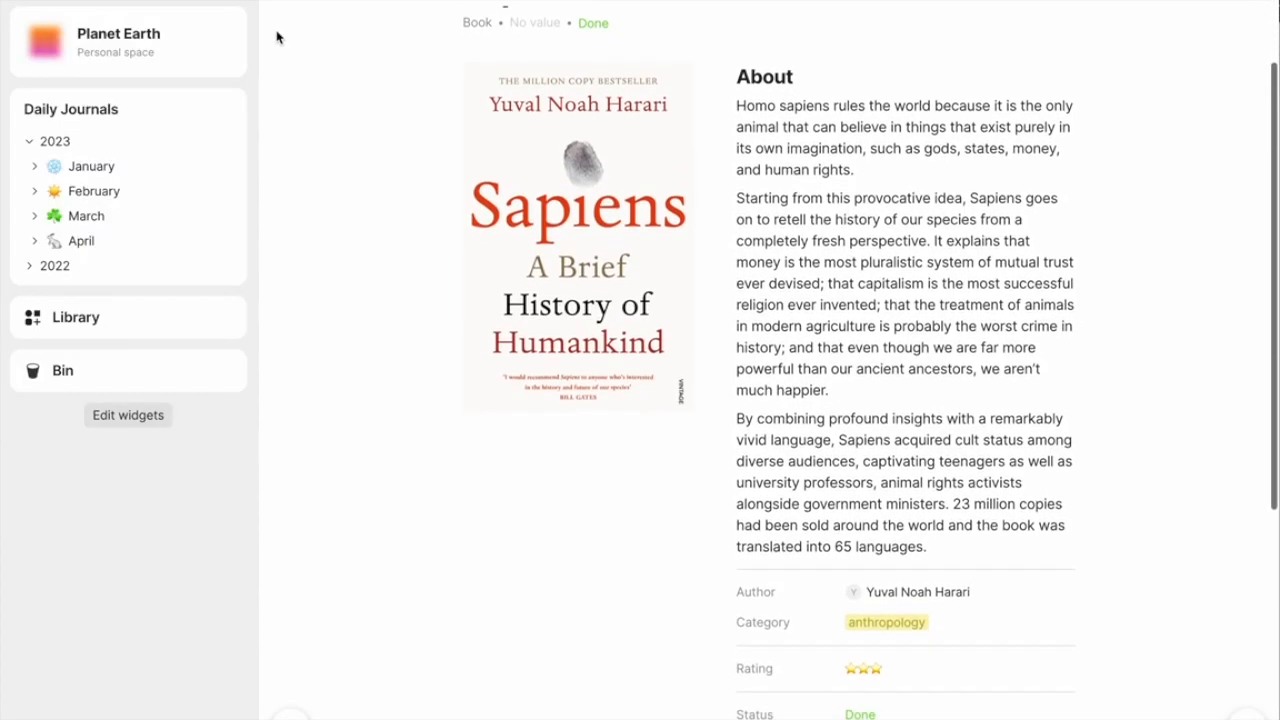
{"action": "scroll", "coordinate": [276, 37], "scroll_direction": "down", "scroll_amount": 3}
{"action": "type", "text": "/task"}
{"action": "key", "text": "Return"}
{"action": "type", "text": "Buy this book for Mark"}
{"action": "left_click", "coordinate": [1146, 489]}
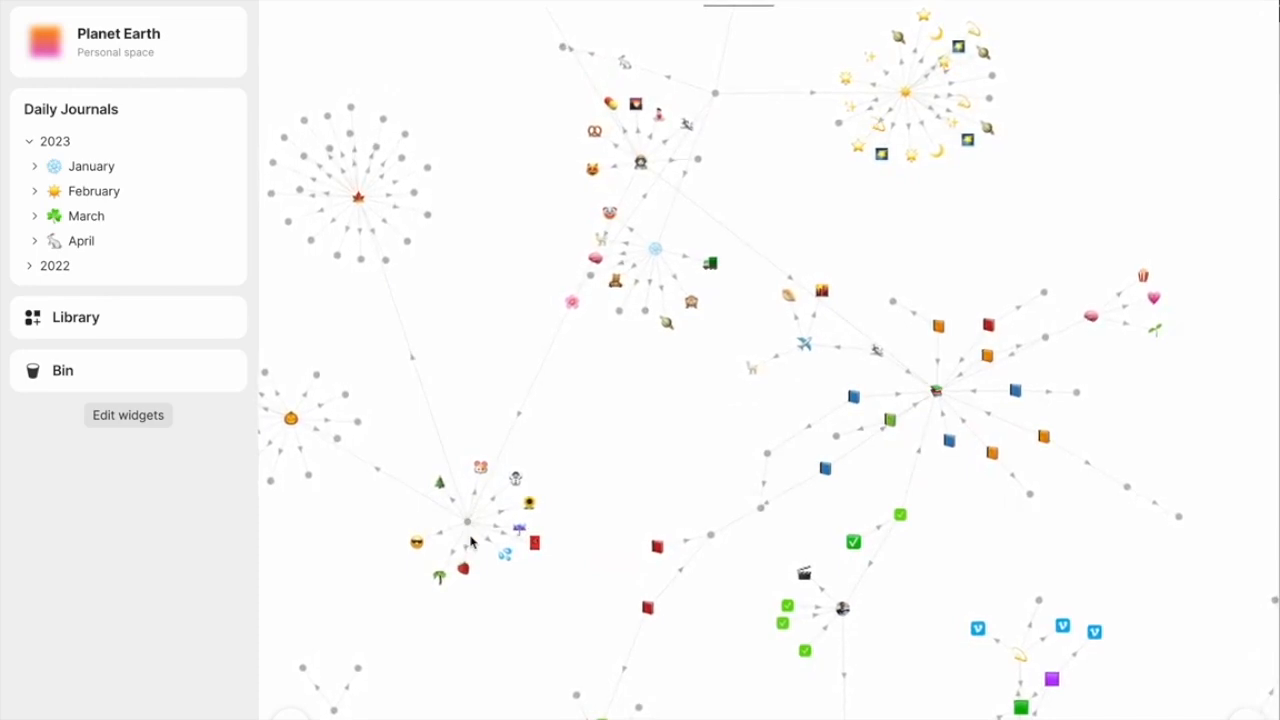
- Create a new object of type Set
{"action": "left_click", "coordinate": [291, 712]}
{"action": "key", "text": "Up"}
{"action": "key", "text": "Right"}
{"action": "key", "text": "Right"}
{"action": "key", "text": "Right"}
{"action": "key", "text": "Return"}
{"action": "key", "text": "Down"}
{"action": "key", "text": "Down"}
{"action": "key", "text": "Down"}
{"action": "key", "text": "Down"}
{"action": "key", "text": "Down"}
{"action": "key", "text": "Down"}
{"action": "key", "text": "Down"}
{"action": "key", "text": "Down"}
{"action": "key", "text": "Down"}
{"action": "key", "text": "Down"}
{"action": "key", "text": "Down"}
{"action": "key", "text": "Return"}
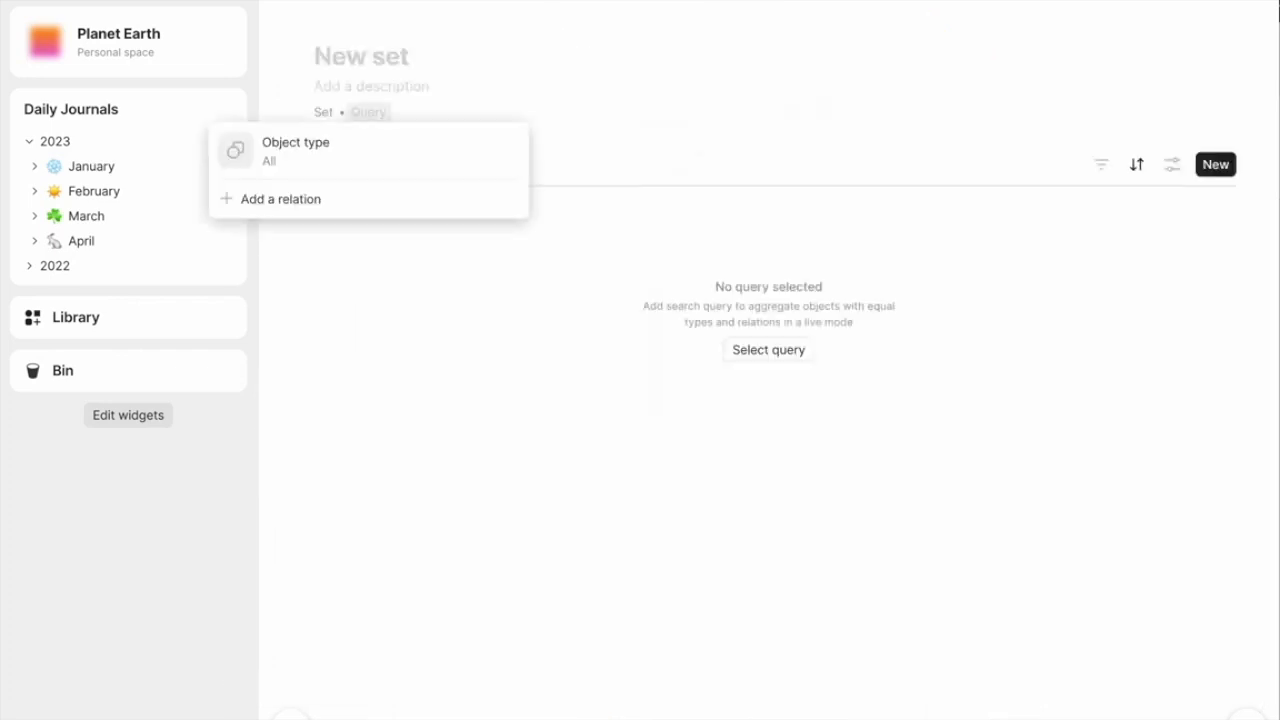
- Set the new set's query to the object type Task
{"action": "key", "text": "Down"}
{"action": "key", "text": "Return"}
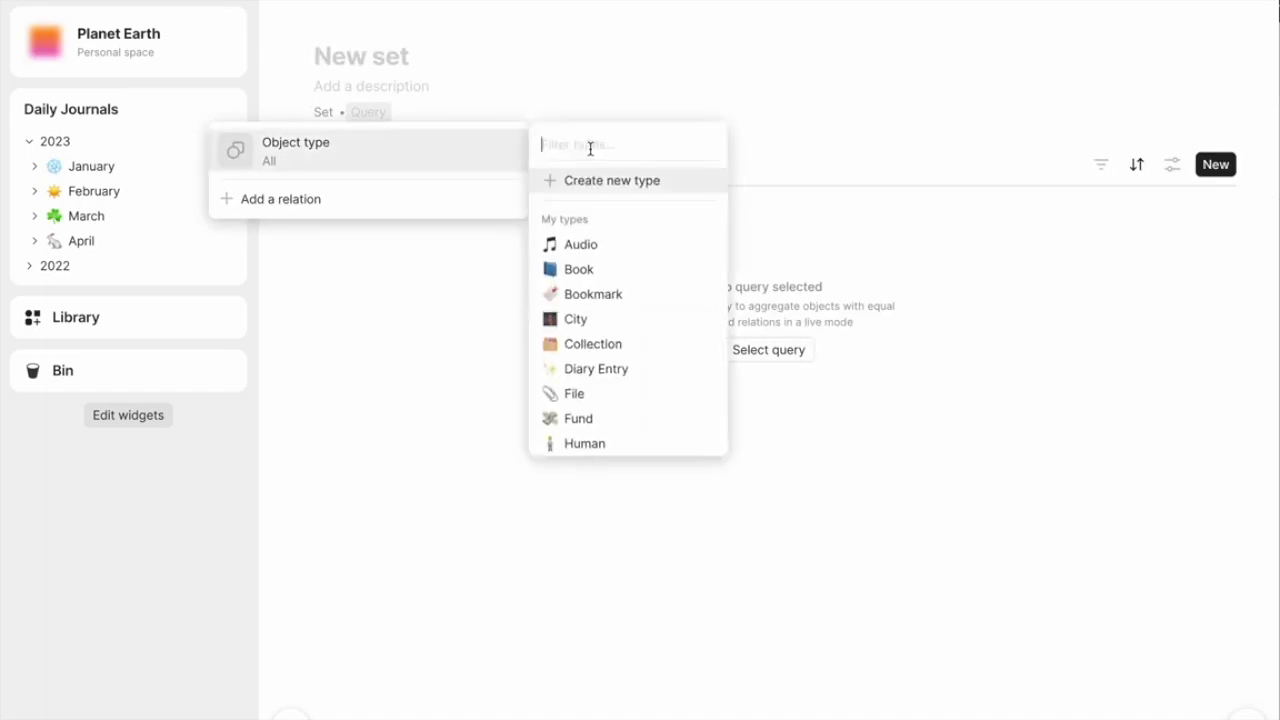
{"action": "type", "text": "tas"}
{"action": "key", "text": "Down"}
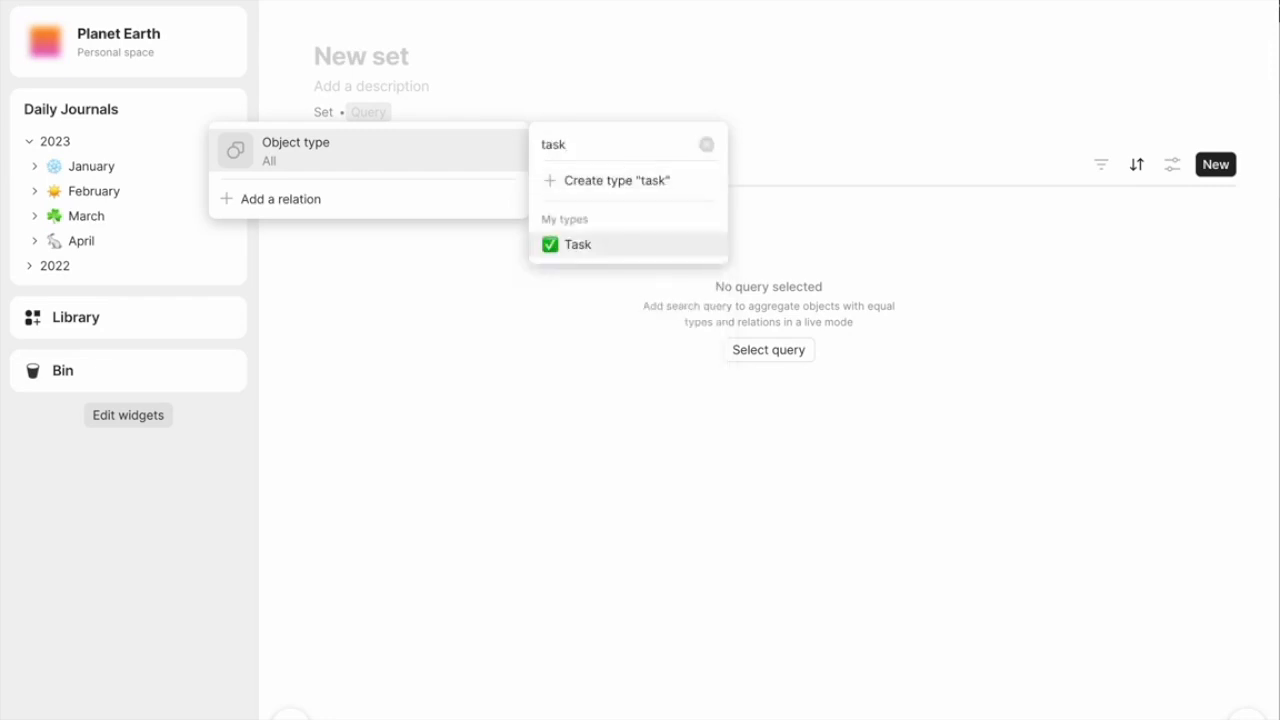
{"action": "key", "text": "Return"}
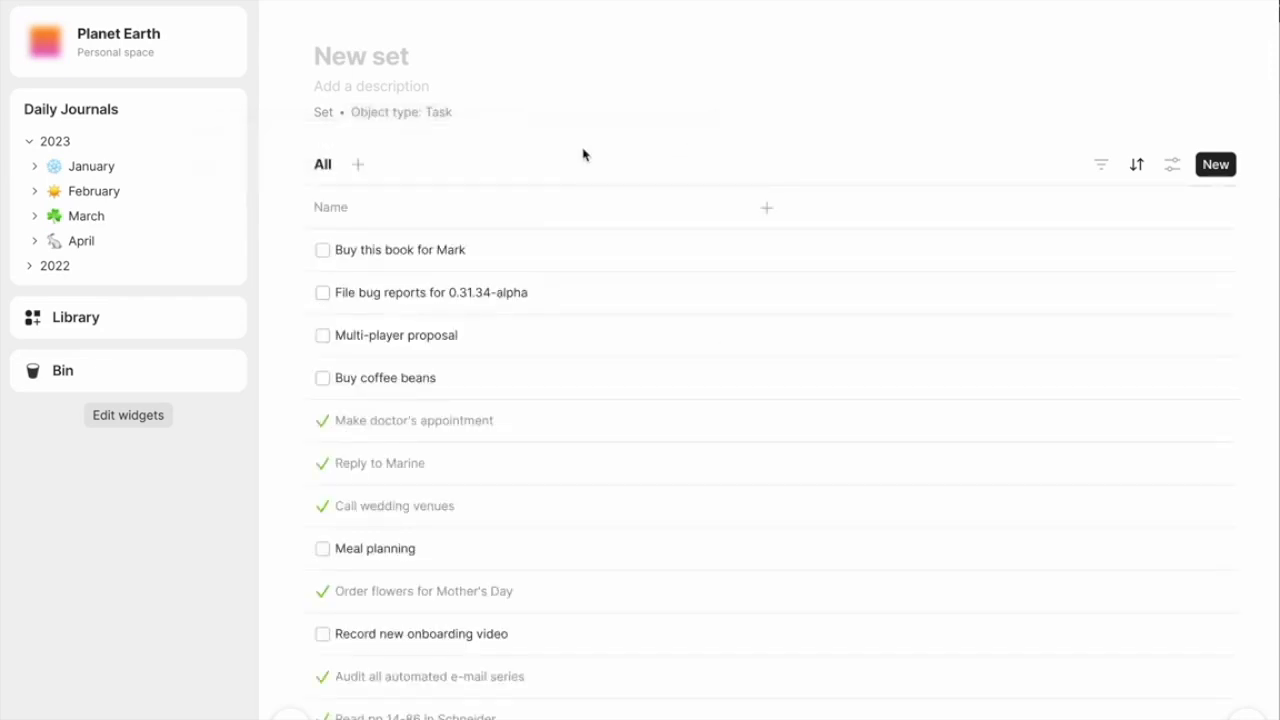
- Title the set Inbox and give it the love letter icon
{"action": "scroll", "coordinate": [509, 208], "scroll_direction": "down", "scroll_amount": 5}
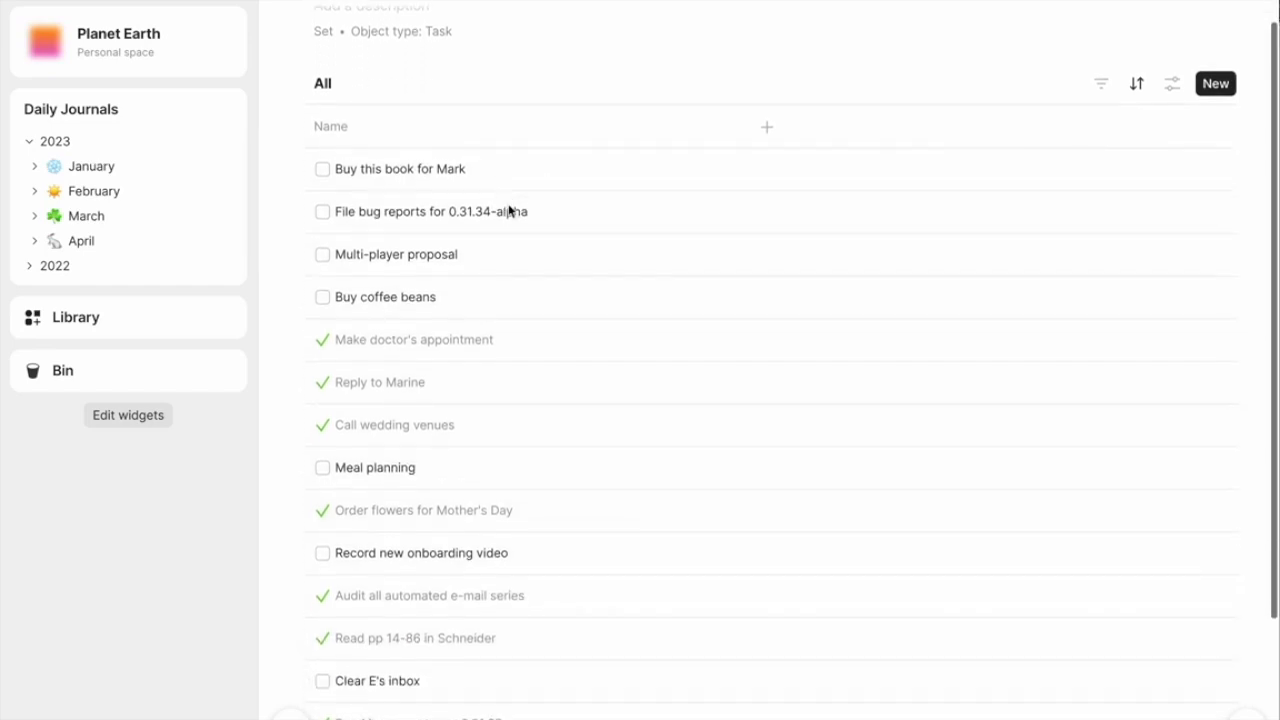
{"action": "scroll", "coordinate": [508, 209], "scroll_direction": "up", "scroll_amount": 5}
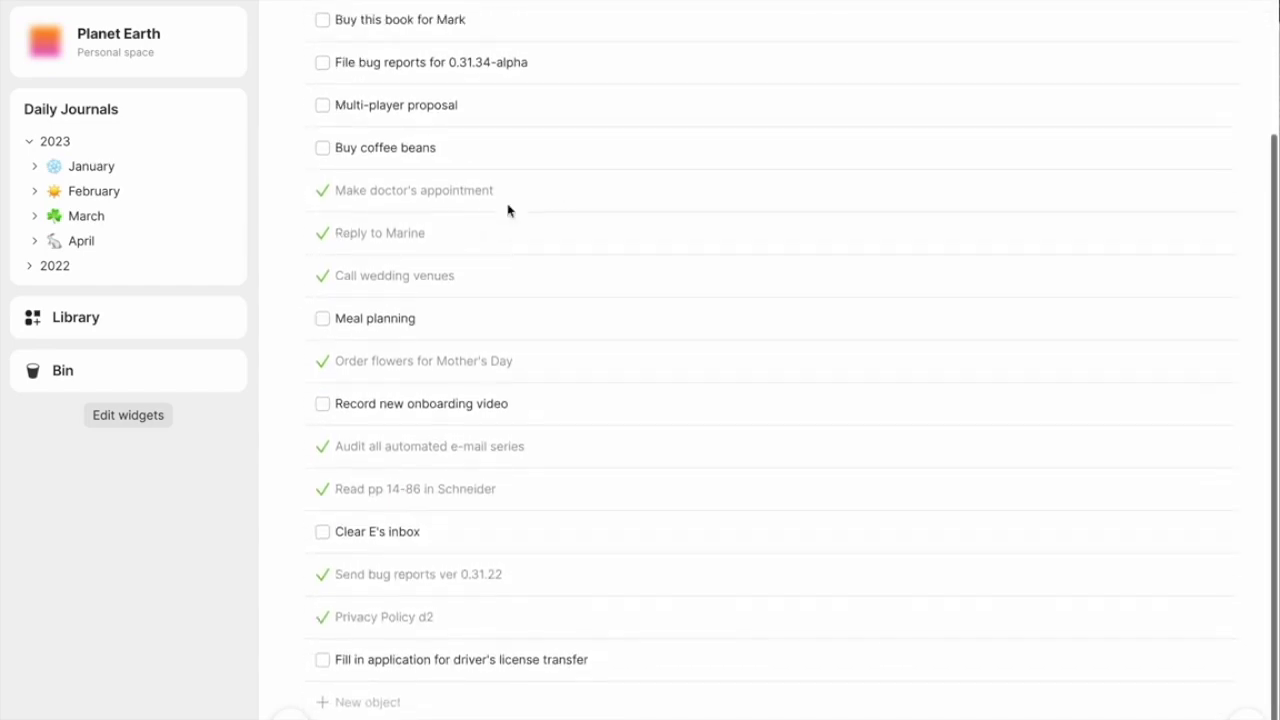
{"action": "type", "text": "Inbox"}
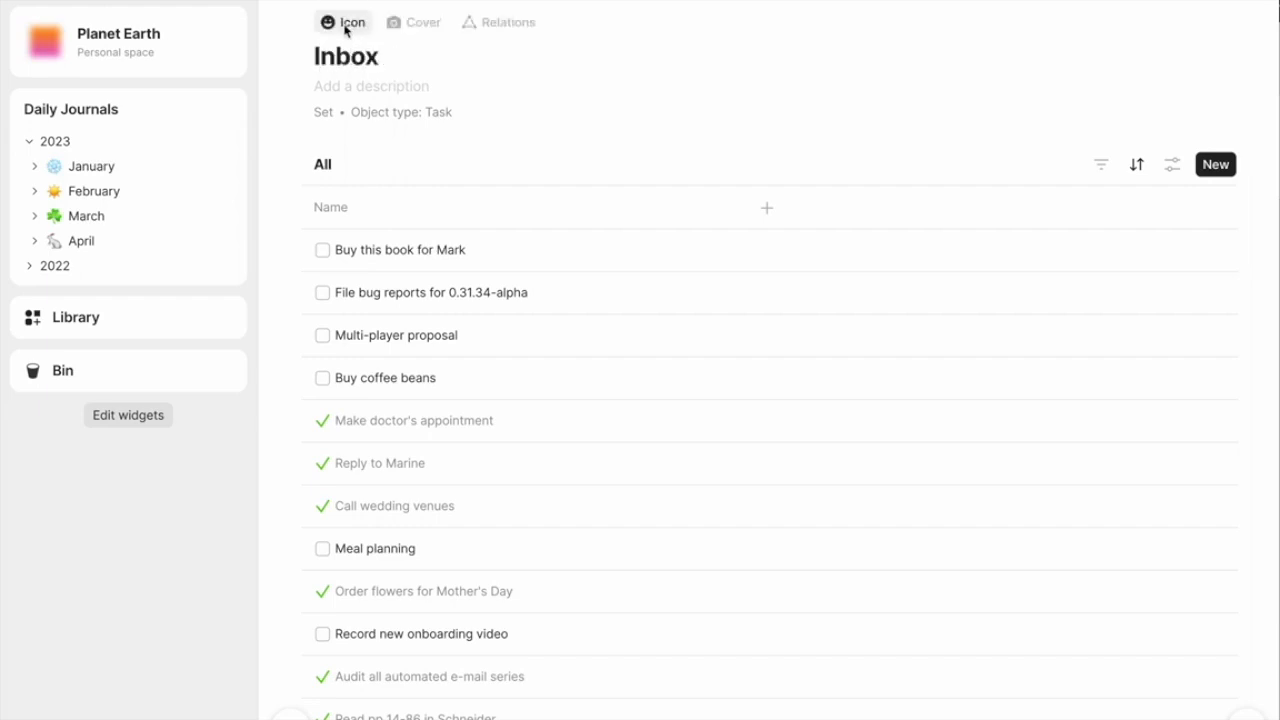
{"action": "left_click", "coordinate": [345, 24]}
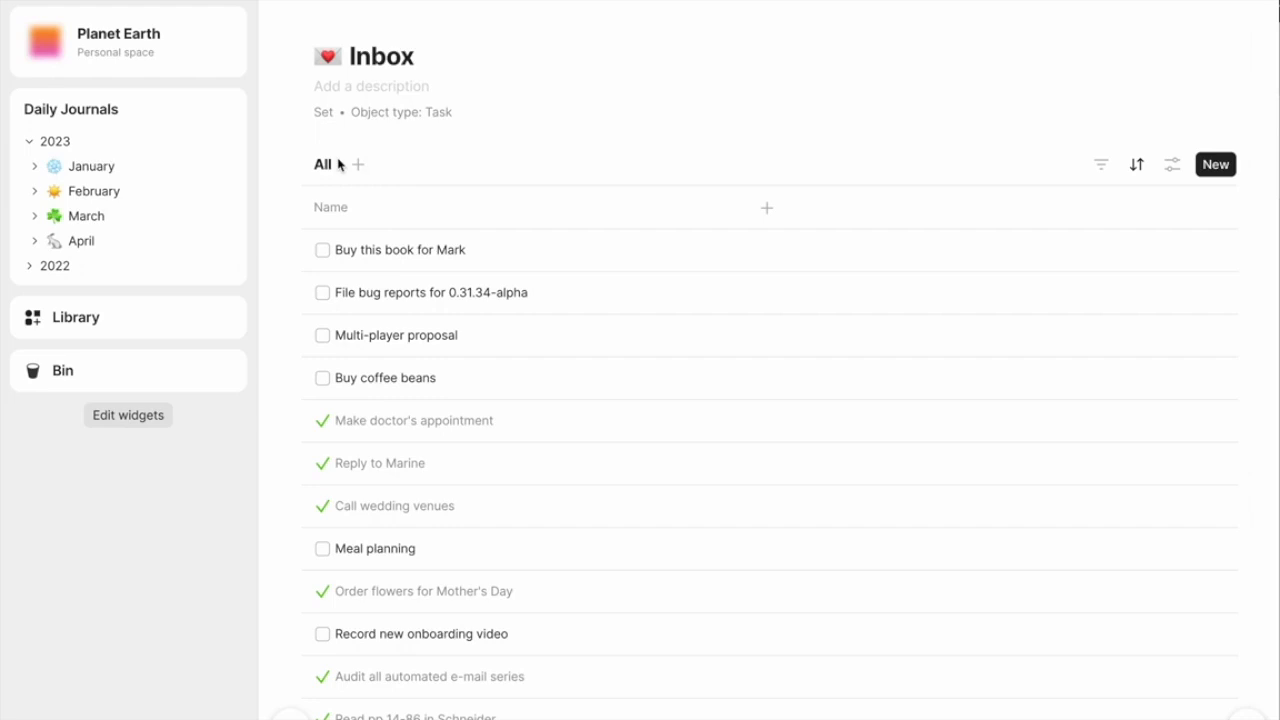
- Show the Tag, Assignee, Due date and Status relations as columns and narrow the Name column
{"action": "left_click", "coordinate": [767, 208]}
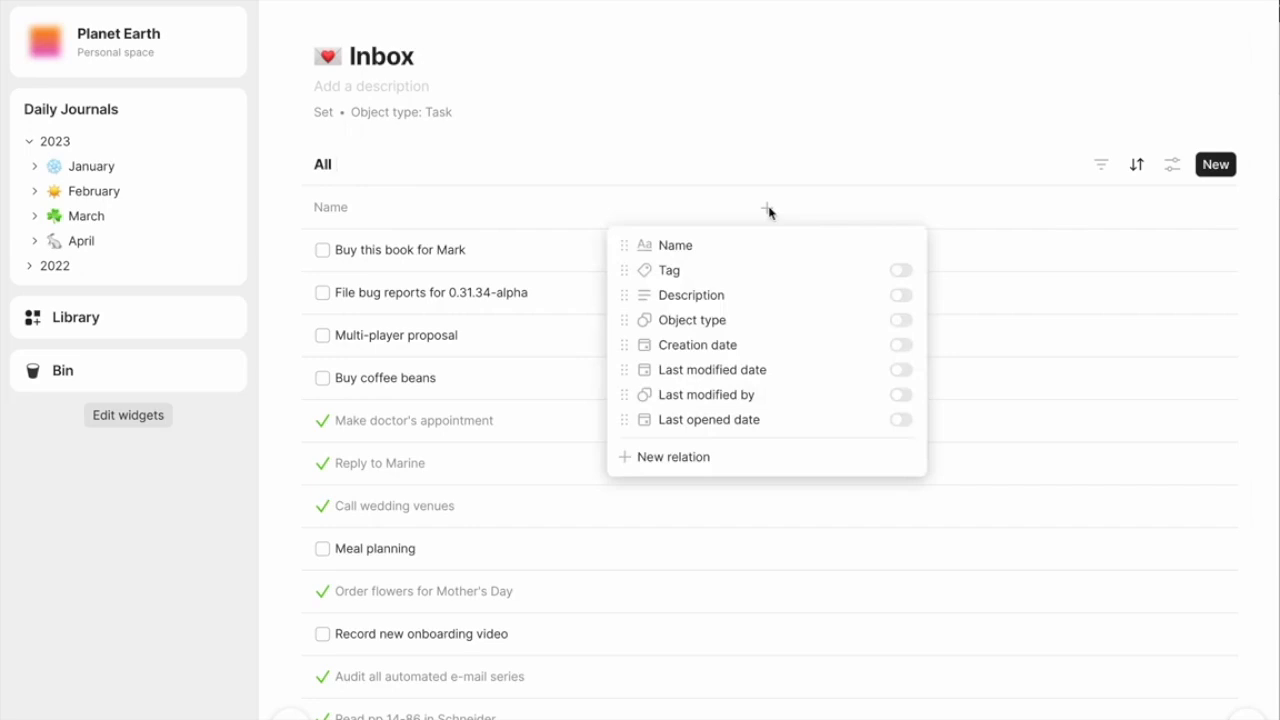
{"action": "left_click", "coordinate": [905, 271]}
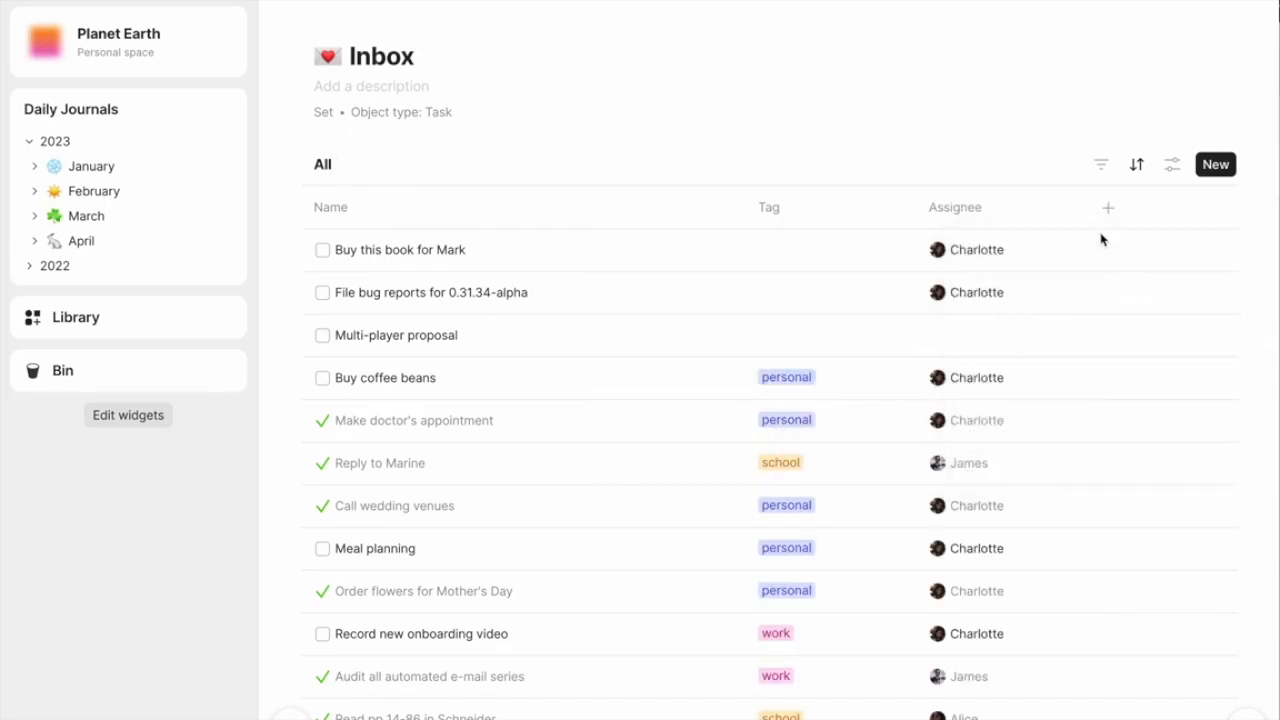
{"action": "left_click", "coordinate": [1108, 208]}
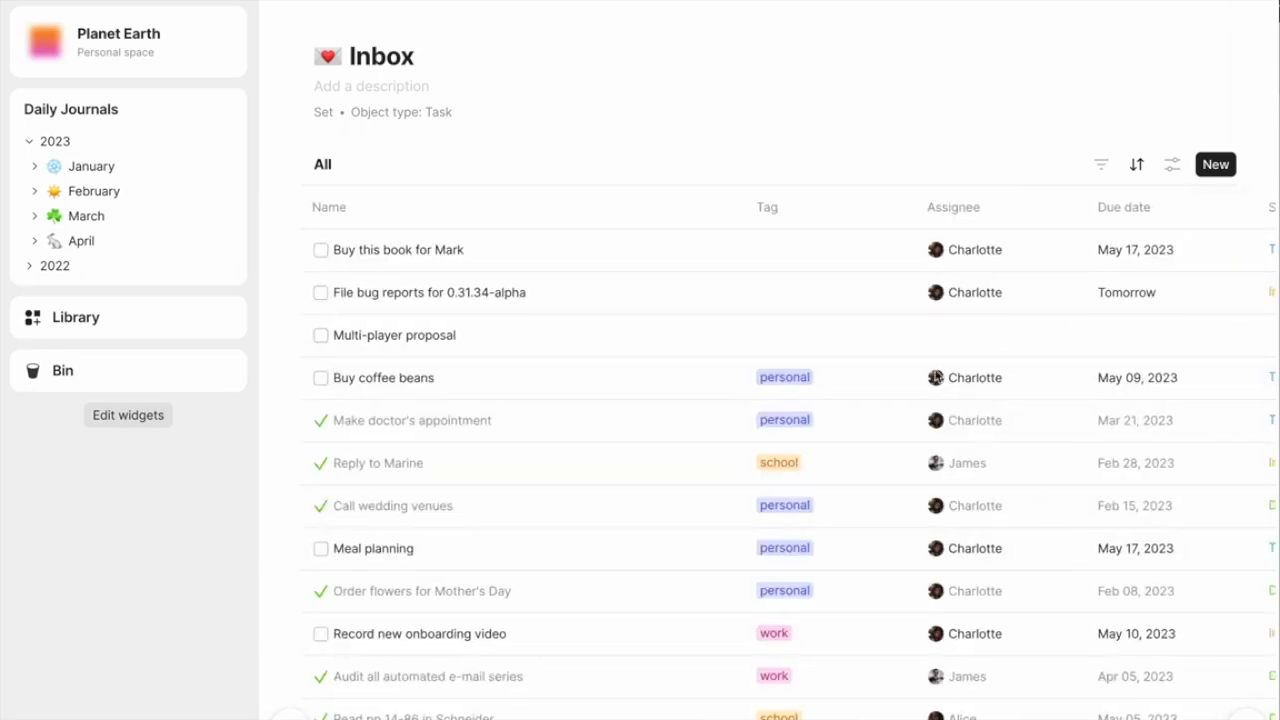
{"action": "scroll", "coordinate": [935, 375], "scroll_direction": "right", "scroll_amount": 3}
{"action": "scroll", "coordinate": [935, 375], "scroll_direction": "left", "scroll_amount": 3}
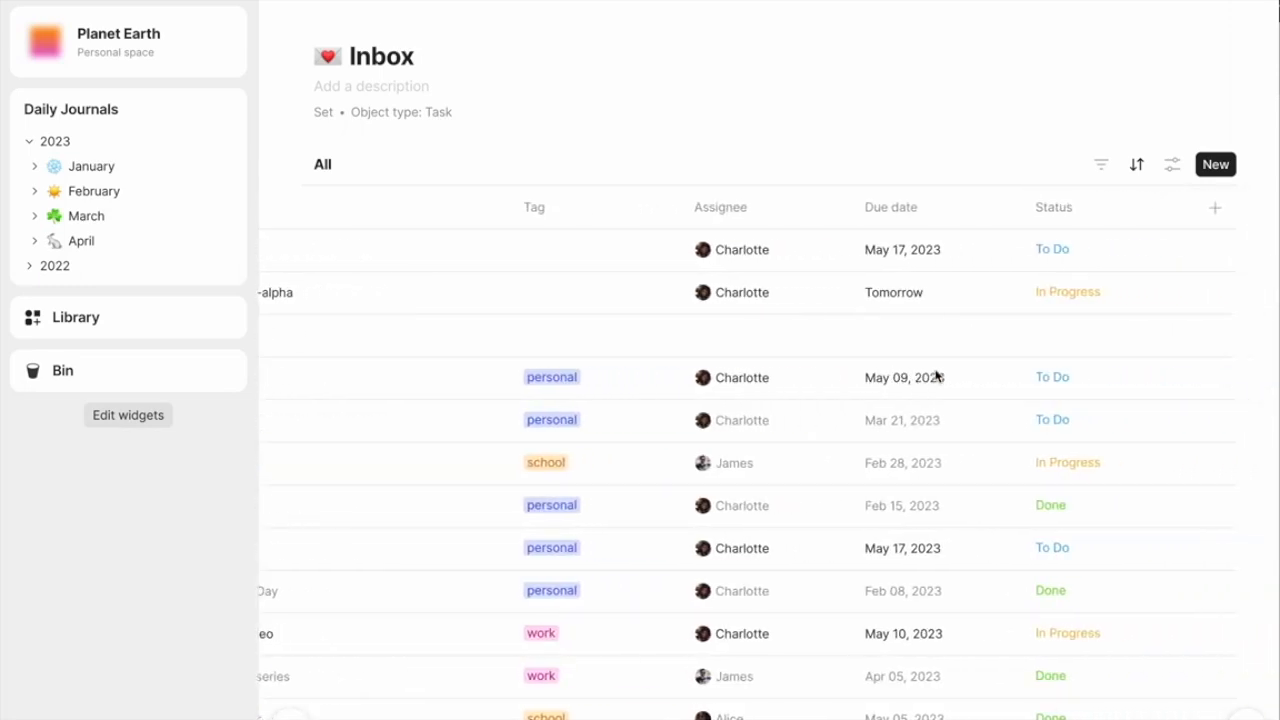
{"action": "left_click_drag", "start_coordinate": [743, 208], "coordinate": [557, 208]}
- Fill in the Multi-player proposal task with tag work, an assignee, due date May 24, 2023 and status To Do
{"action": "scroll", "coordinate": [785, 373], "scroll_direction": "down", "scroll_amount": 5}
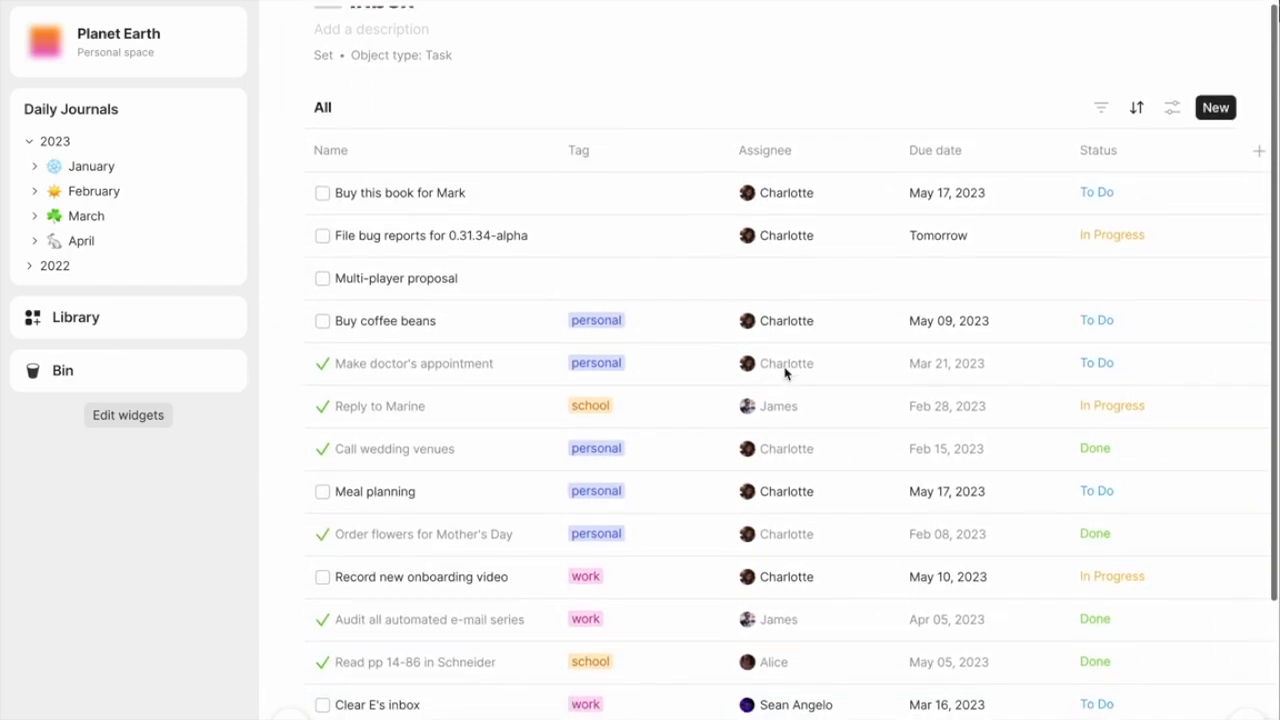
{"action": "scroll", "coordinate": [785, 373], "scroll_direction": "up", "scroll_amount": 4}
{"action": "scroll", "coordinate": [785, 373], "scroll_direction": "up", "scroll_amount": 2}
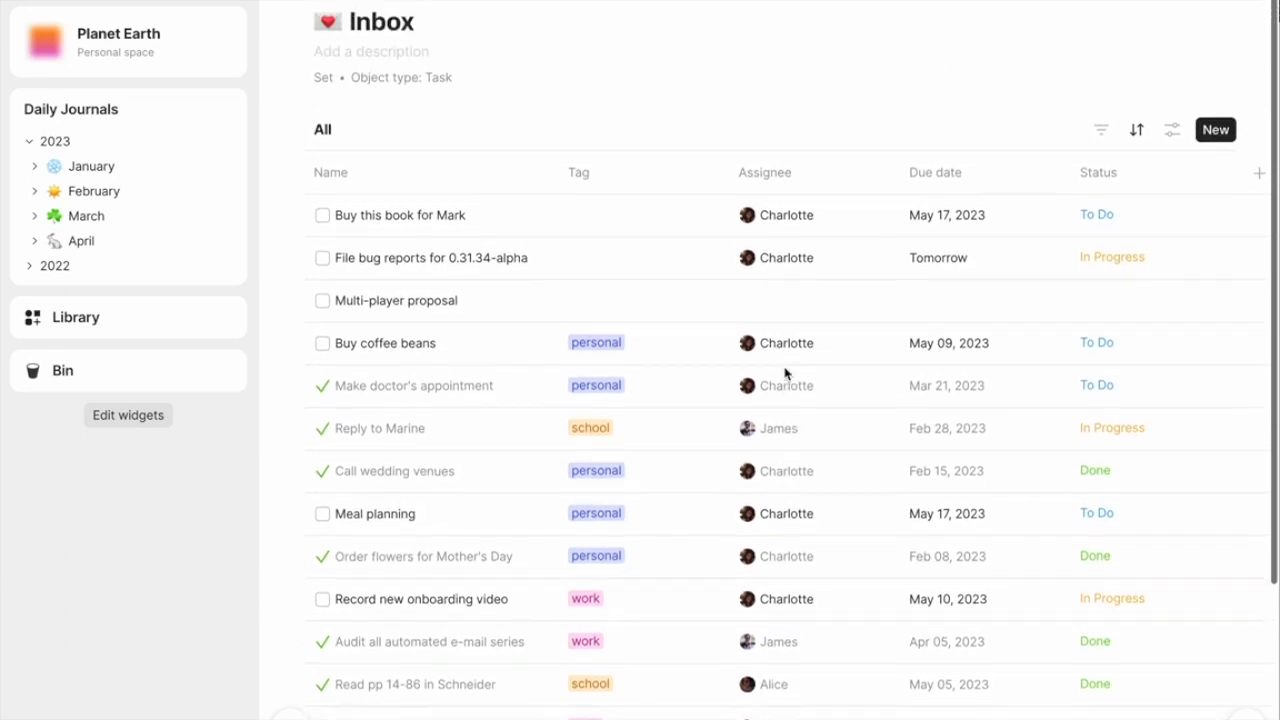
{"action": "left_click", "coordinate": [586, 335]}
{"action": "type", "text": "wor"}
{"action": "key", "text": "Return"}
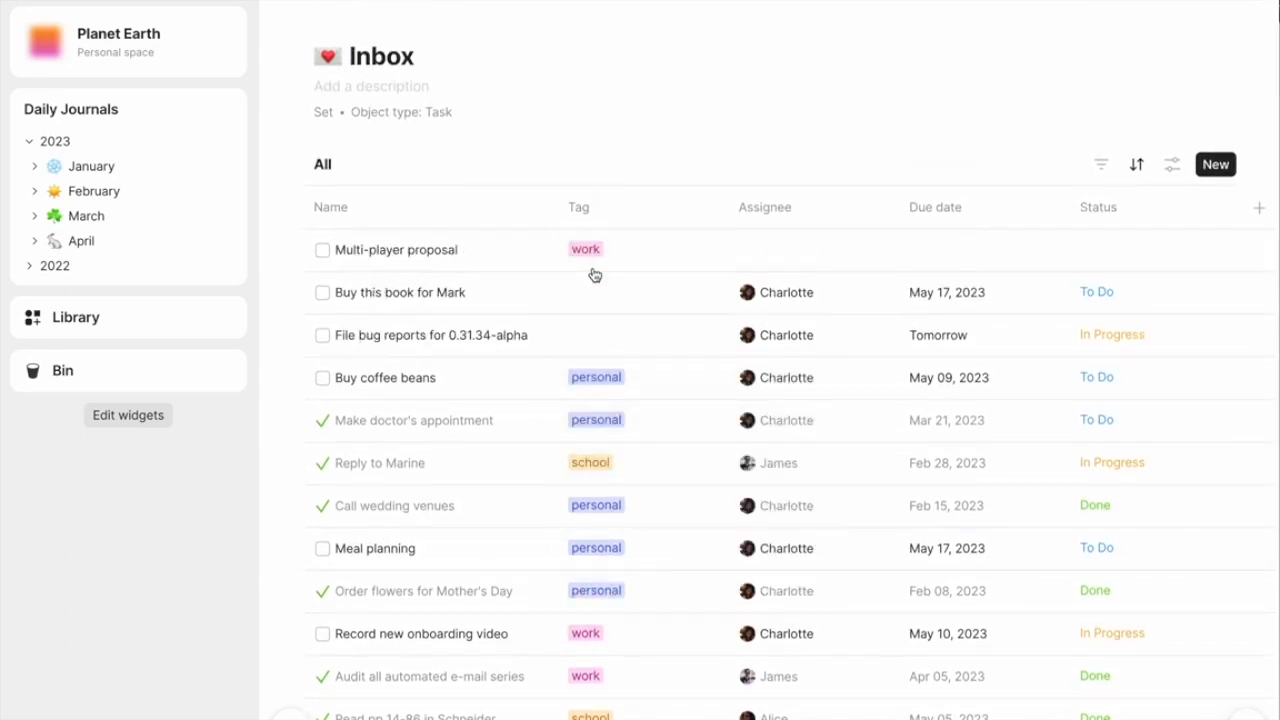
{"action": "left_click", "coordinate": [1005, 259]}
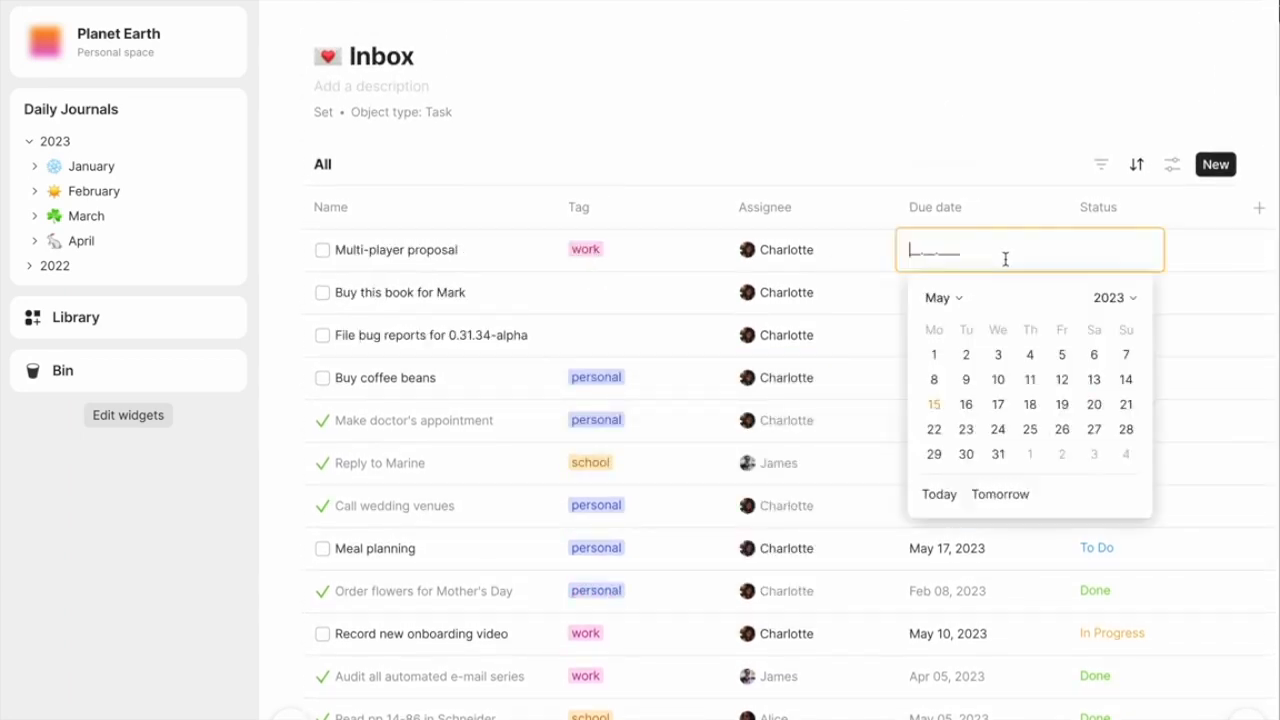
{"action": "left_click", "coordinate": [999, 429]}
{"action": "left_click", "coordinate": [1103, 261]}
{"action": "left_click", "coordinate": [1035, 292]}
- Tag the book-buying task as personal and the File bug reports for 0.31.34-alpha task as work
{"action": "left_click", "coordinate": [610, 292]}
{"action": "type", "text": "person"}
{"action": "key", "text": "Return"}
{"action": "left_click", "coordinate": [613, 336]}
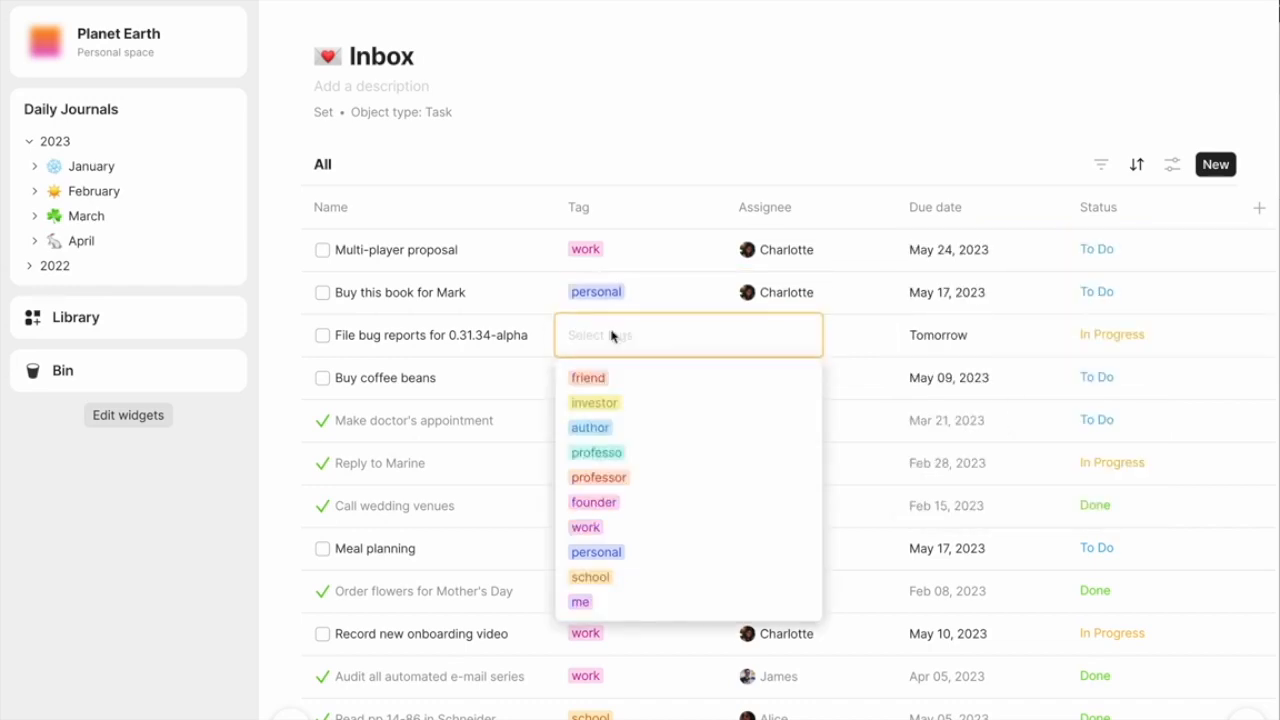
{"action": "type", "text": "work"}
{"action": "key", "text": "Return"}
{"action": "scroll", "coordinate": [666, 286], "scroll_direction": "down", "scroll_amount": 3}
{"action": "scroll", "coordinate": [665, 284], "scroll_direction": "down", "scroll_amount": 2}
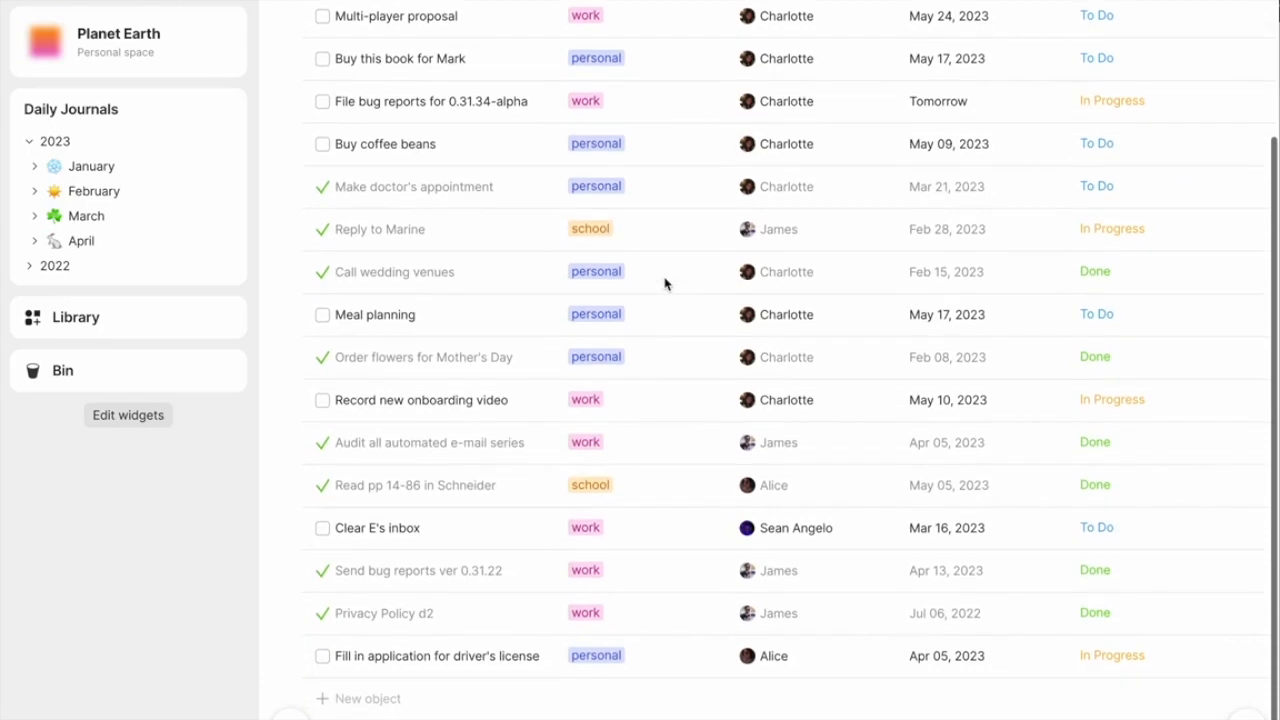
{"action": "scroll", "coordinate": [665, 284], "scroll_direction": "up", "scroll_amount": 5}
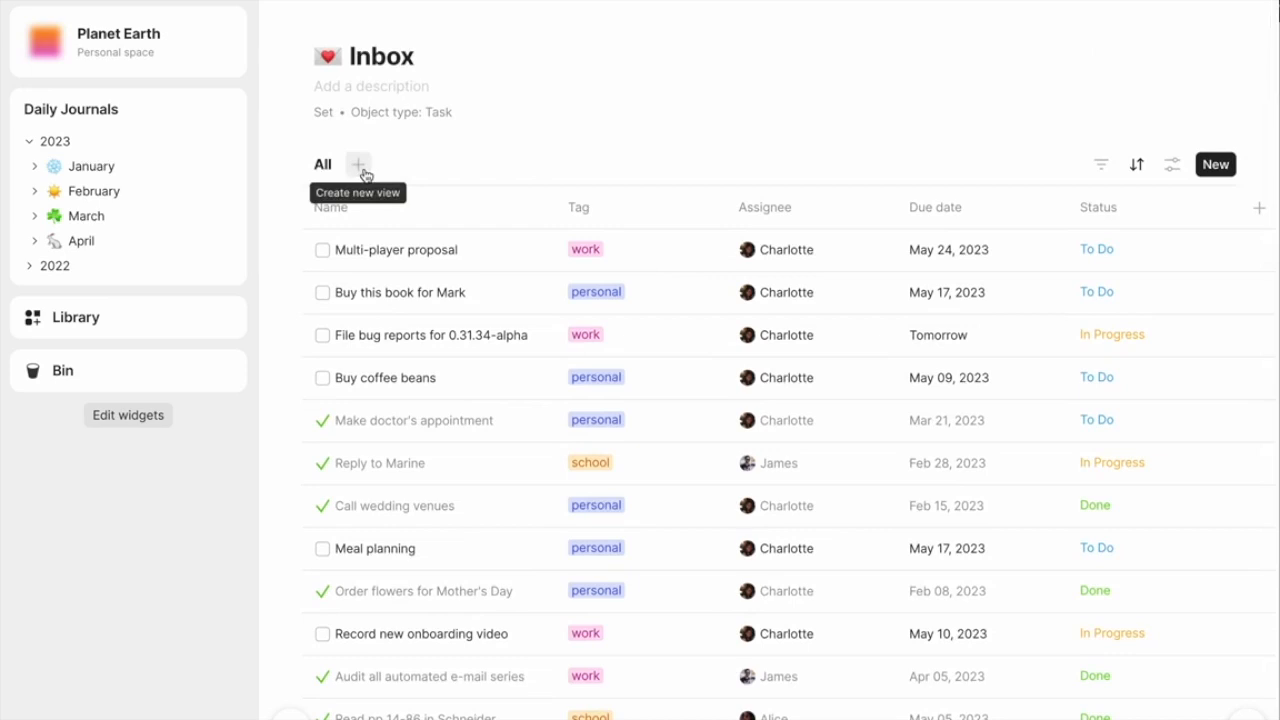
- Create a new grid view named Work Tasks in the Inbox set
{"action": "left_click", "coordinate": [359, 165]}
{"action": "type", "text": "Work Tasks"}
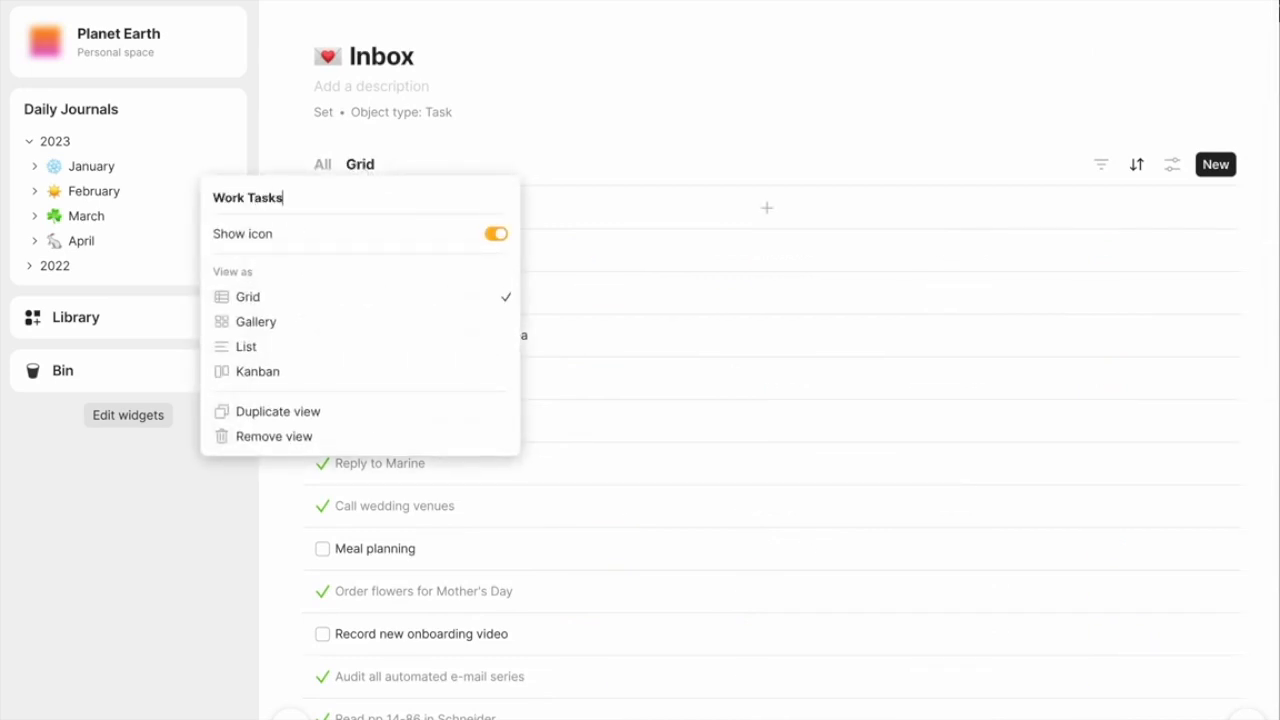
{"action": "key", "text": "Return"}
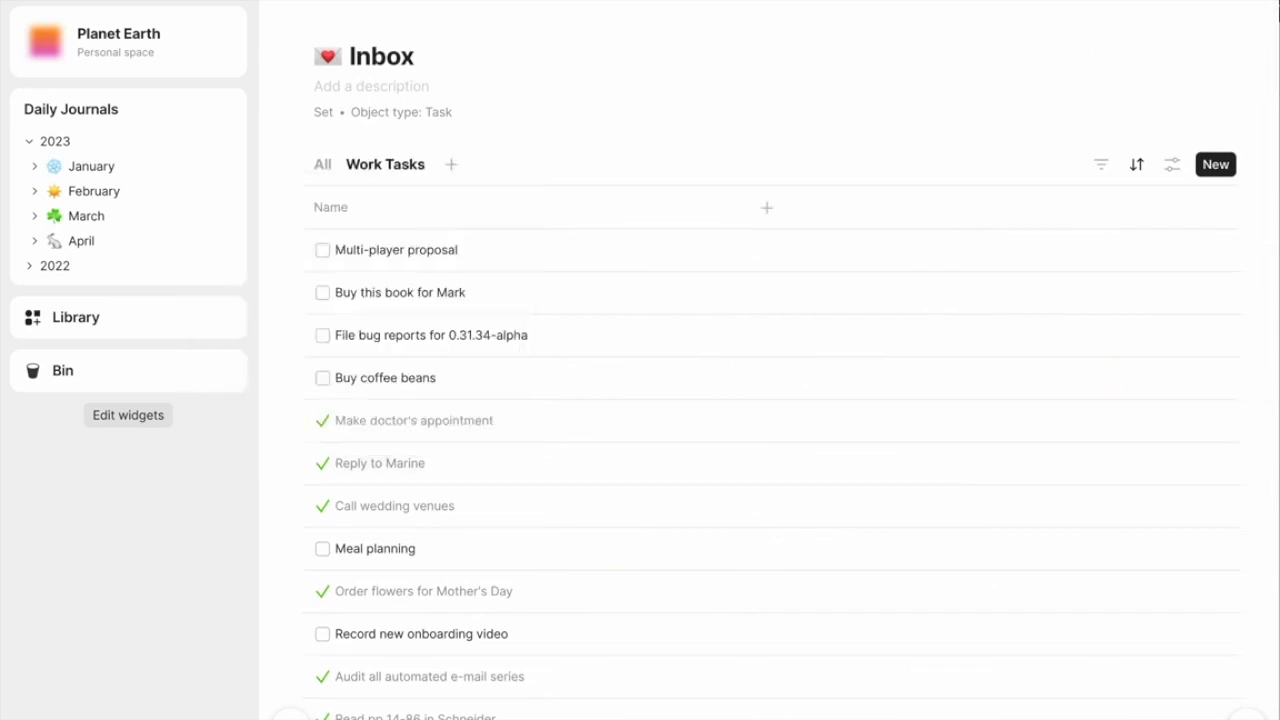
- Filter the Work Tasks view to Tag has any of work and show its Status column
{"action": "left_click", "coordinate": [1101, 167]}
{"action": "left_click", "coordinate": [1000, 300]}
{"action": "left_click", "coordinate": [1034, 262]}
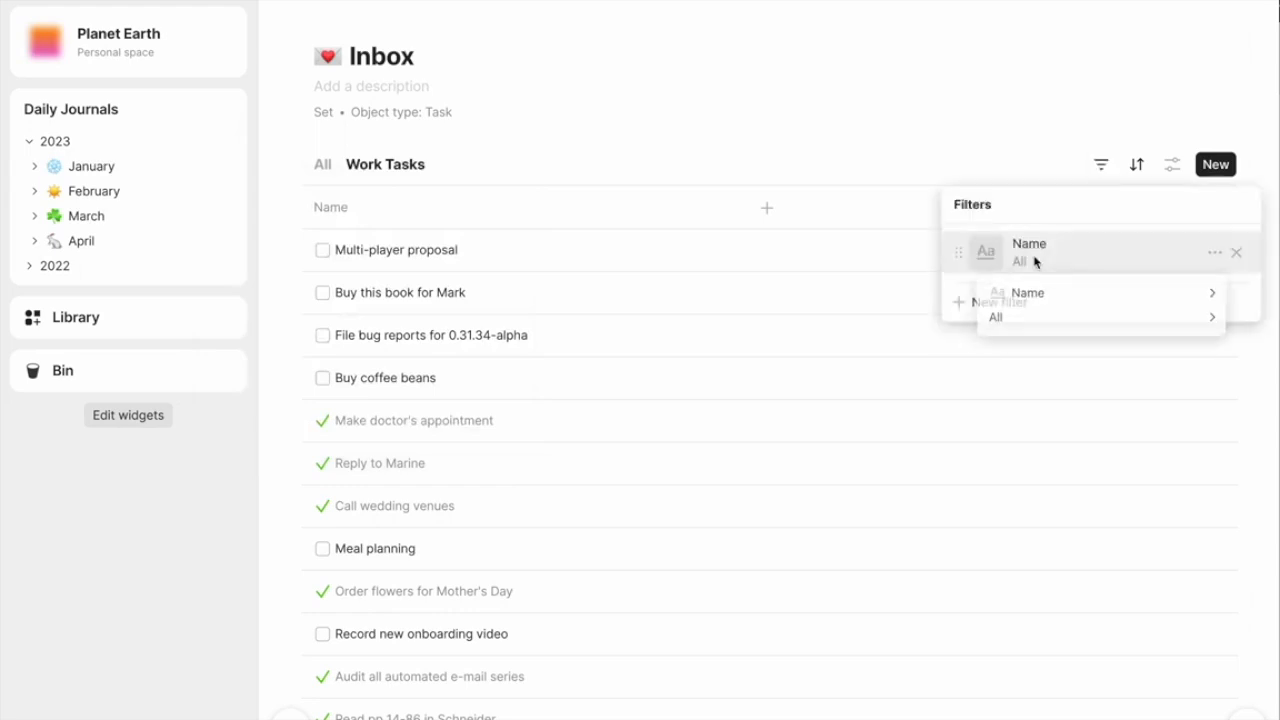
{"action": "mouse_move", "coordinate": [1037, 294]}
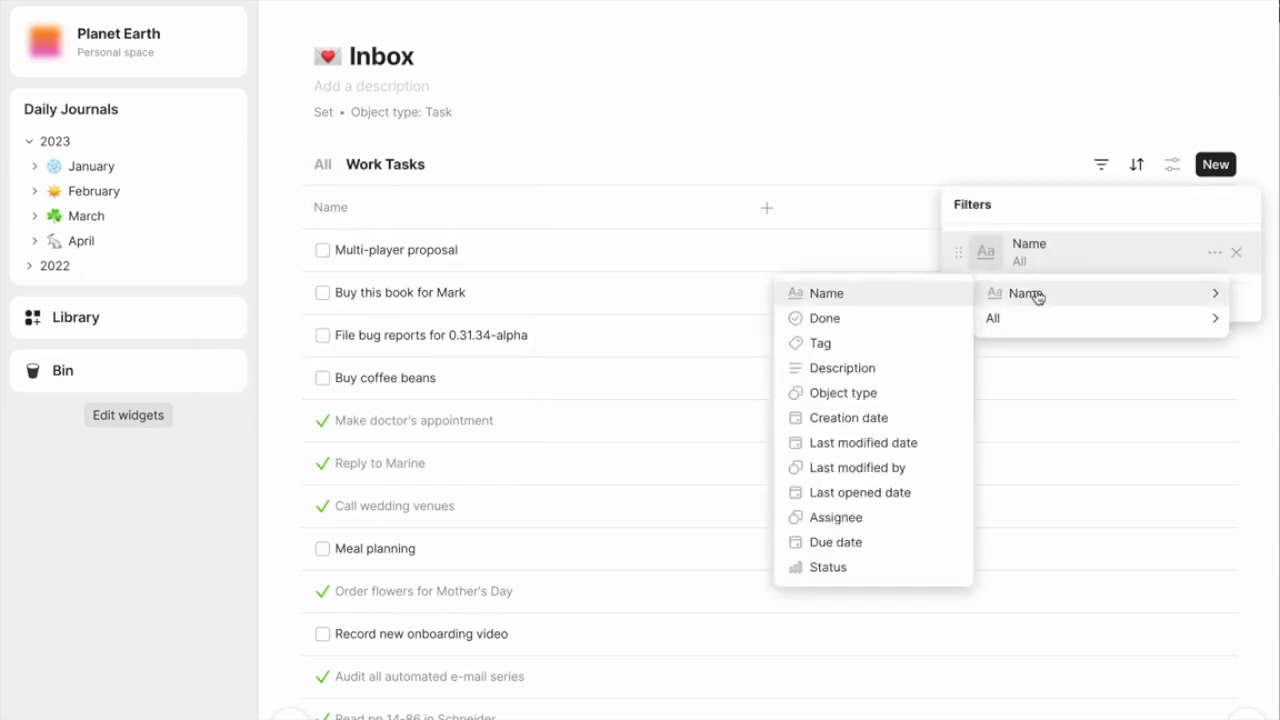
{"action": "left_click", "coordinate": [889, 350]}
{"action": "type", "text": "work"}
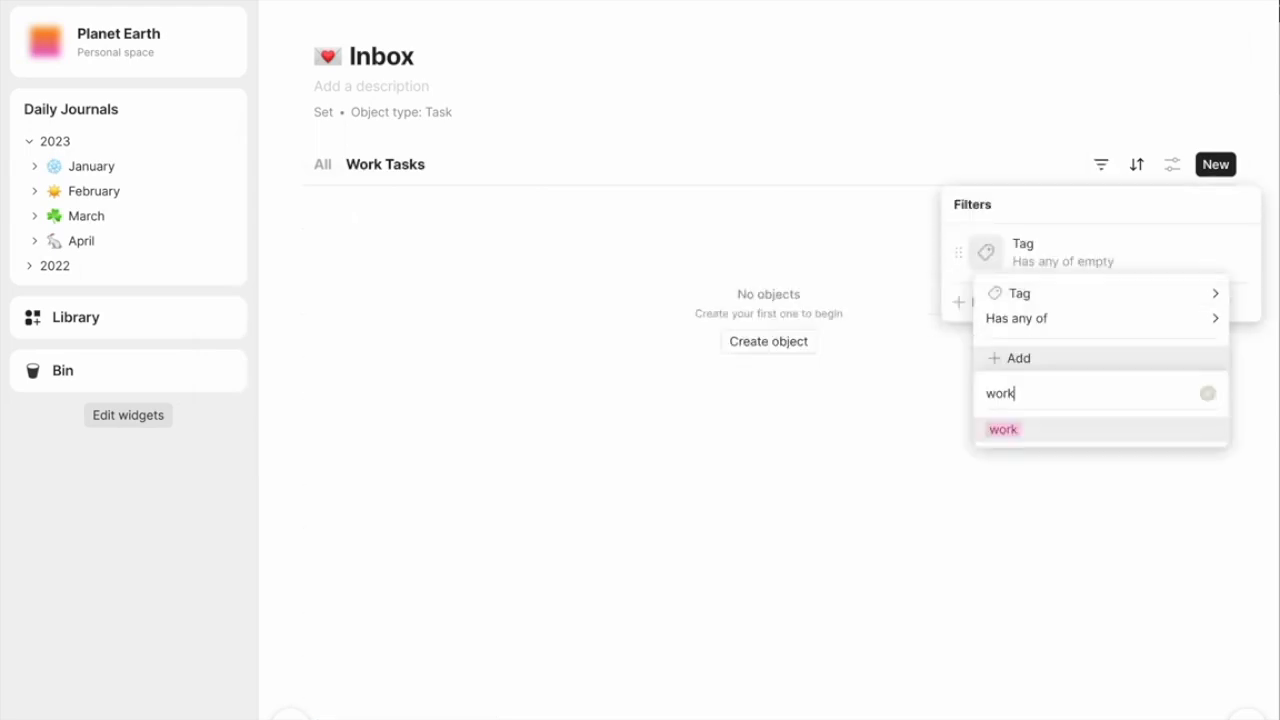
{"action": "left_click", "coordinate": [1069, 439]}
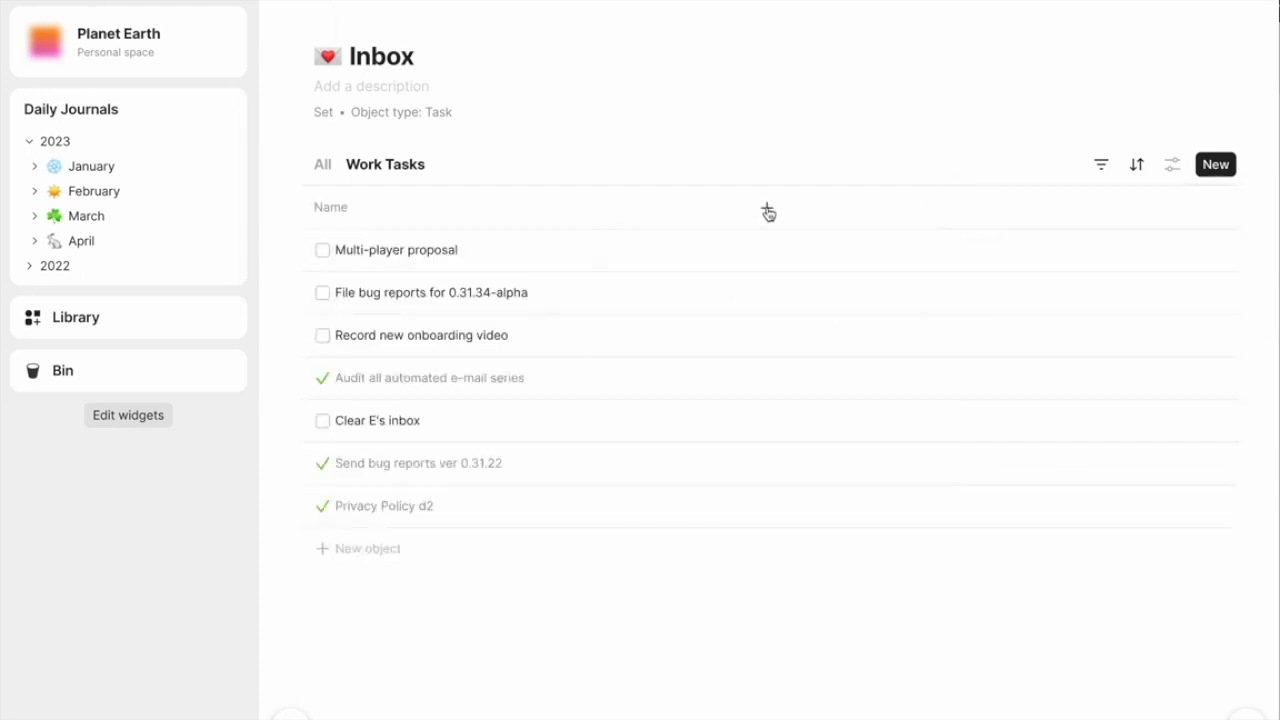
{"action": "left_click", "coordinate": [767, 211]}
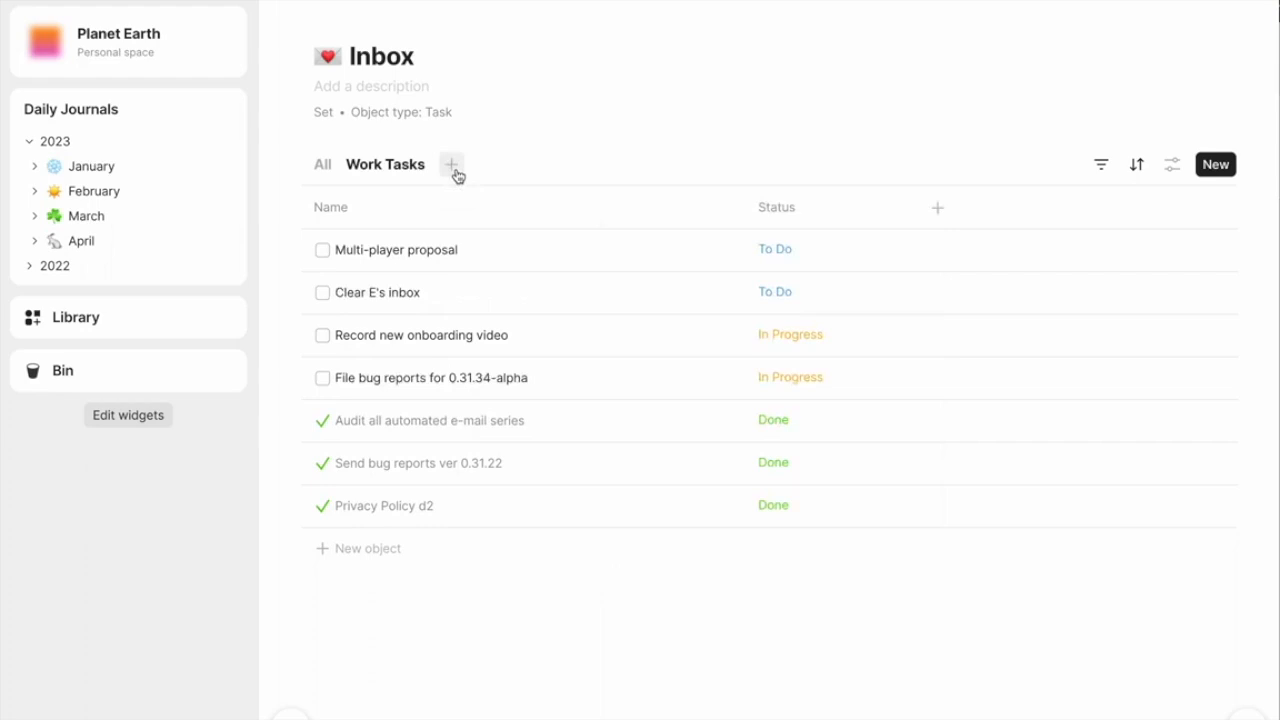
- Create a To do view and filter it to Status has none of Done
{"action": "left_click", "coordinate": [451, 165]}
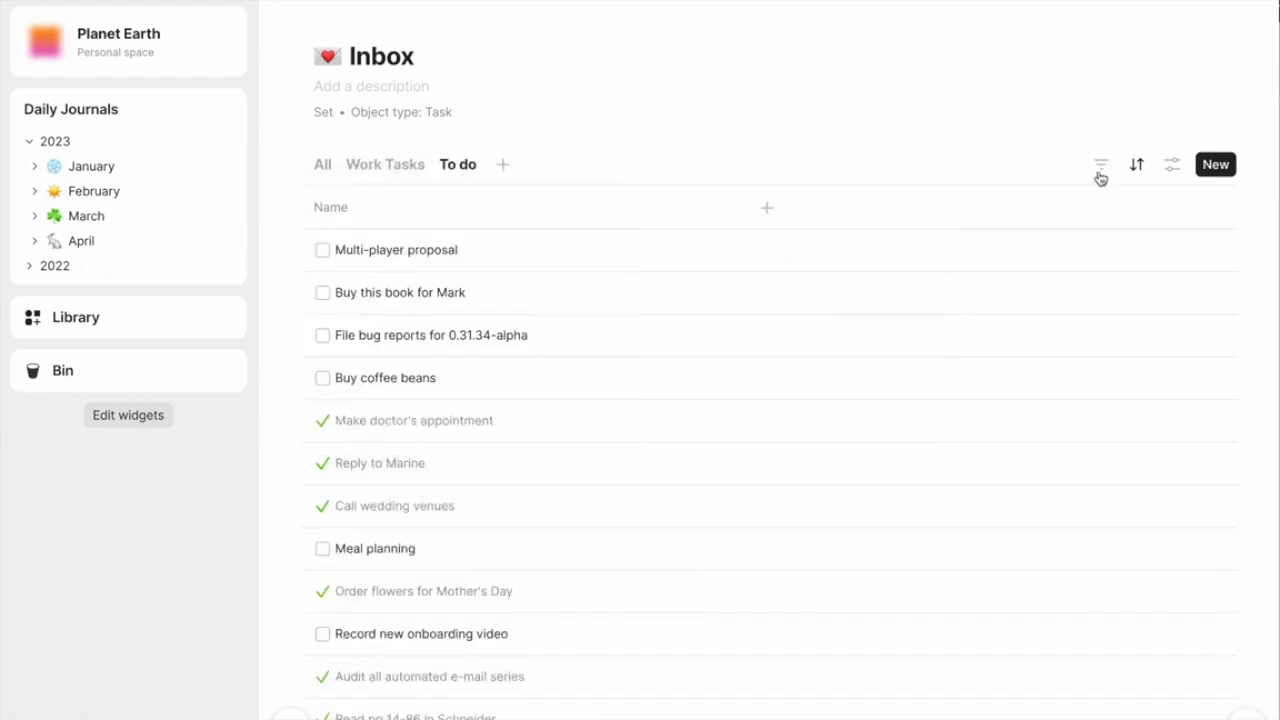
{"action": "left_click", "coordinate": [1101, 164]}
{"action": "mouse_move", "coordinate": [1036, 296]}
{"action": "left_click", "coordinate": [1043, 365]}
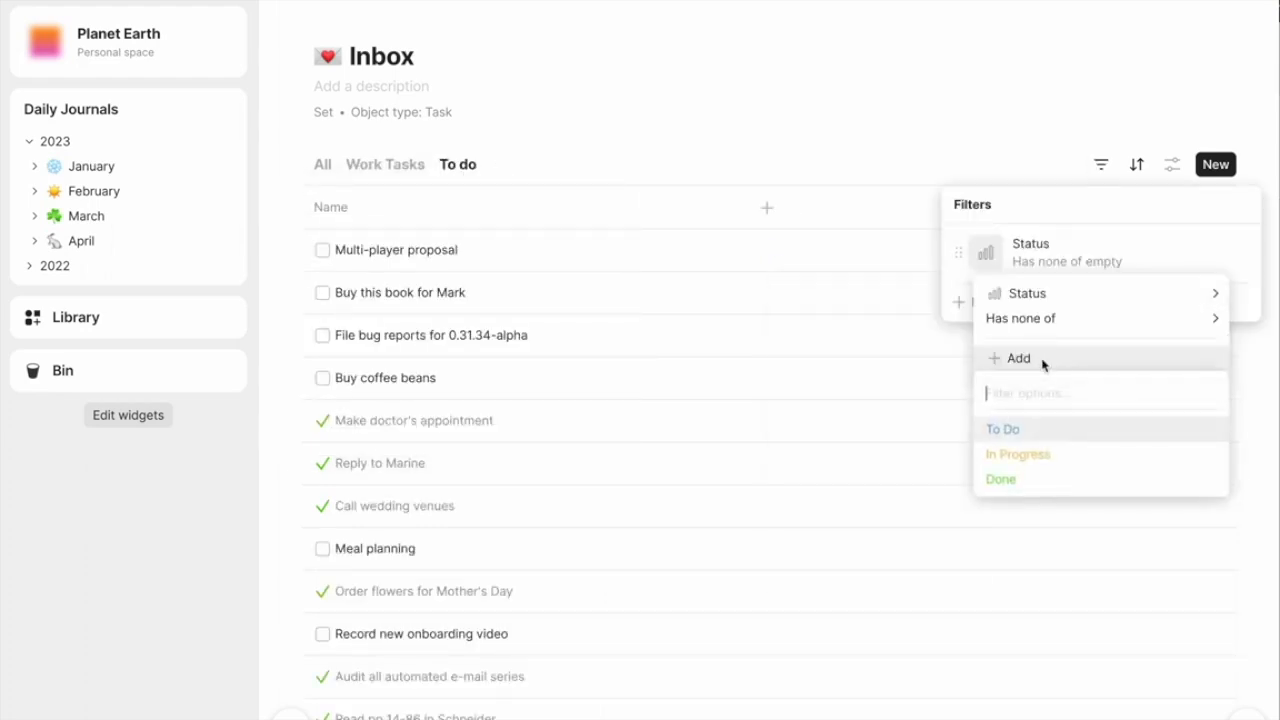
{"action": "left_click", "coordinate": [1050, 486]}
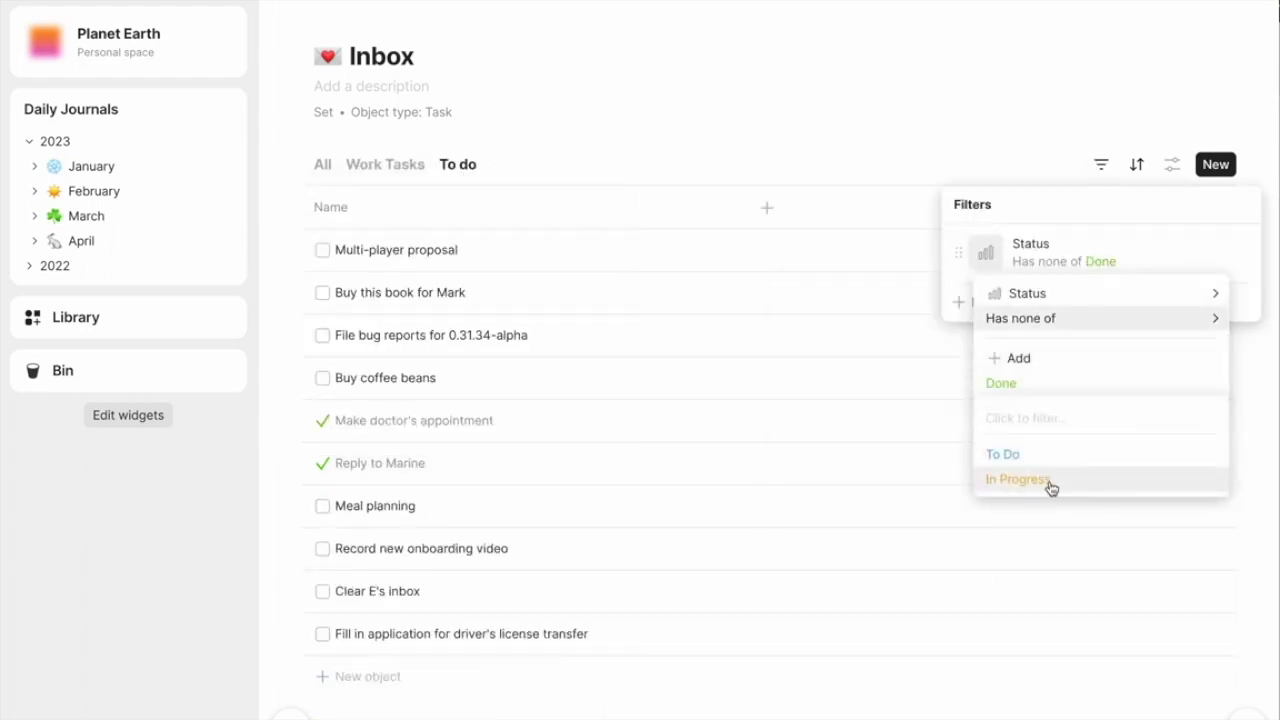
{"action": "left_click", "coordinate": [791, 211]}
- Show the Tag relation as a column in the To do view
{"action": "left_click", "coordinate": [768, 208]}
{"action": "left_click", "coordinate": [900, 262]}
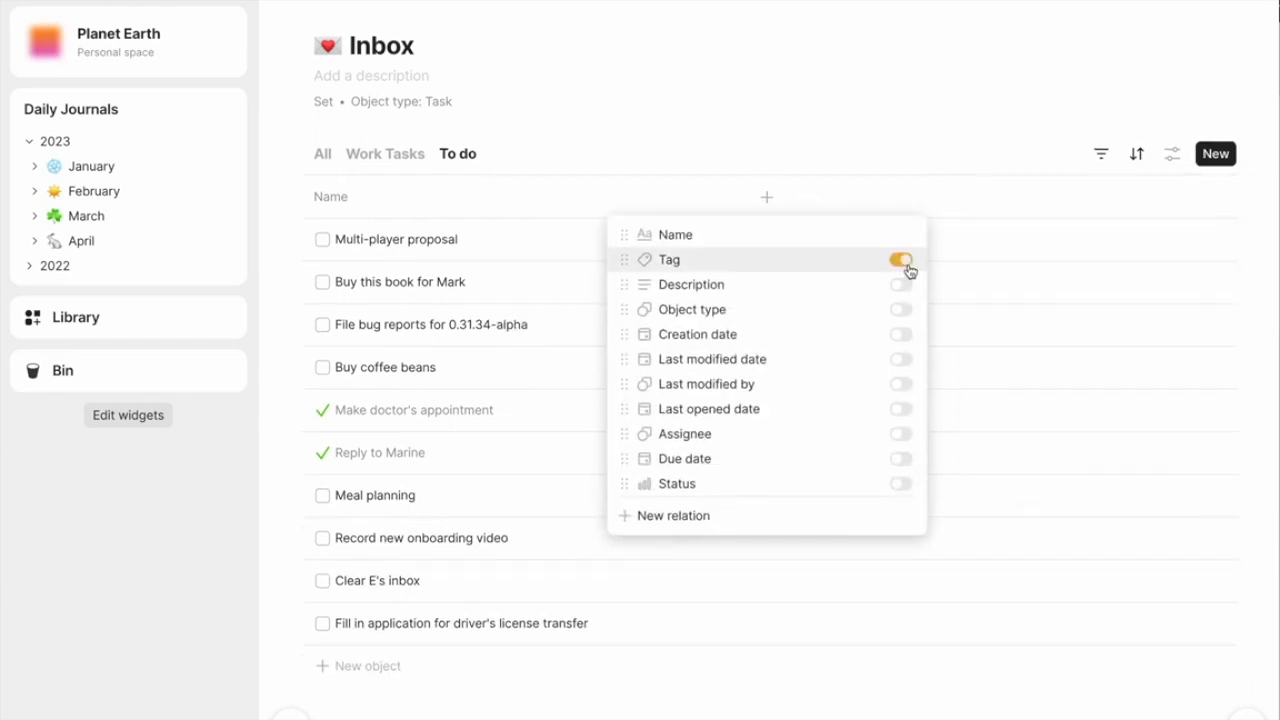
{"action": "left_click", "coordinate": [1240, 433]}
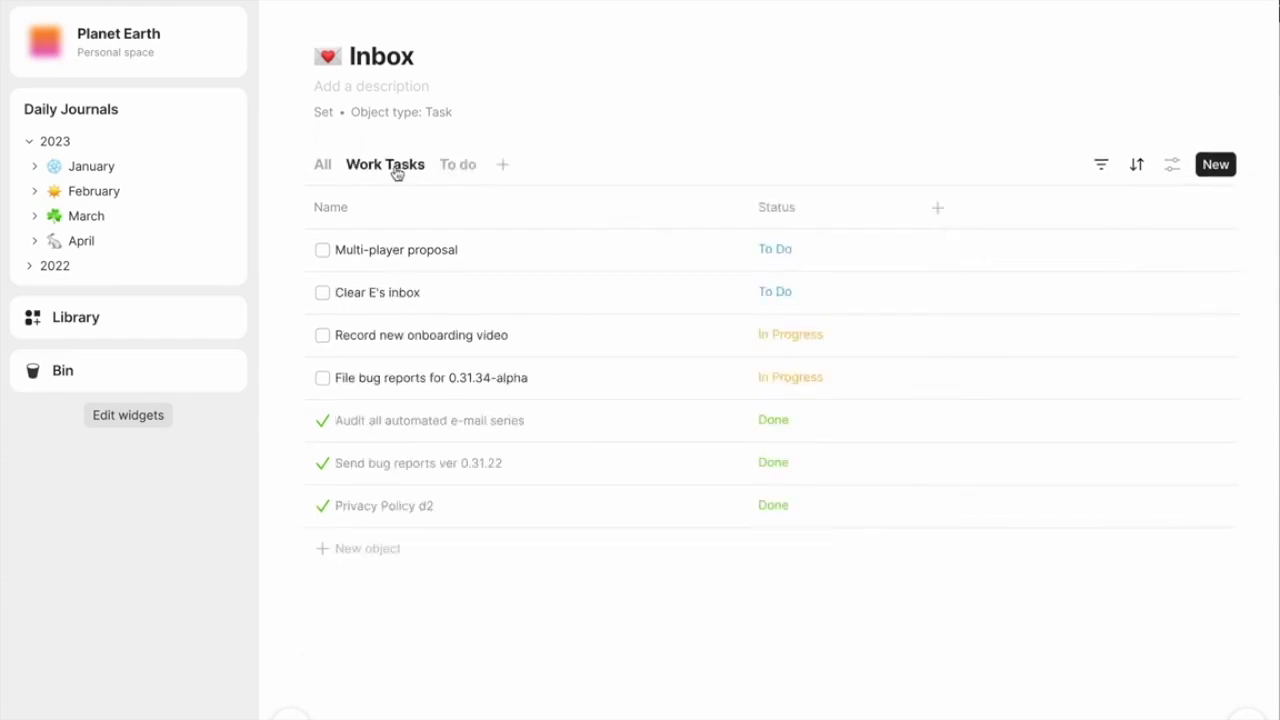
- Add a new task to the Inbox set's All view, titled as a reply to the Techstars contact
{"action": "left_click", "coordinate": [325, 168]}
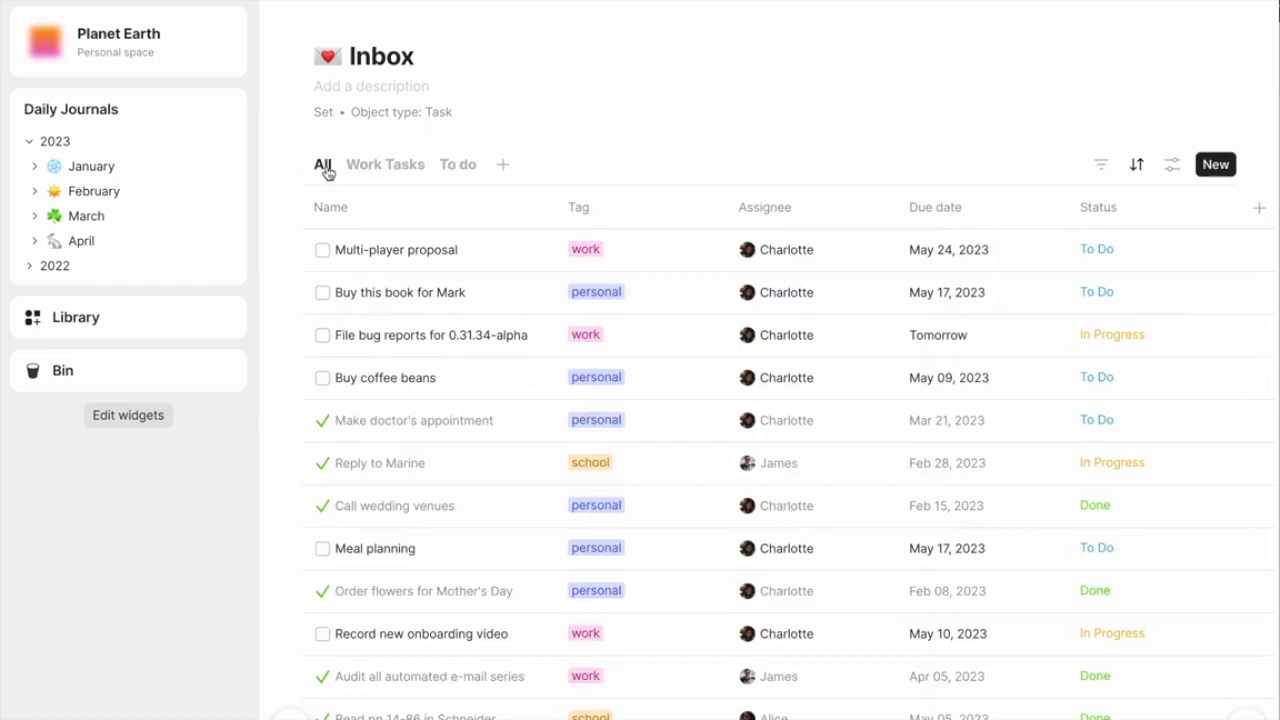
{"action": "scroll", "coordinate": [443, 330], "scroll_direction": "down", "scroll_amount": 5}
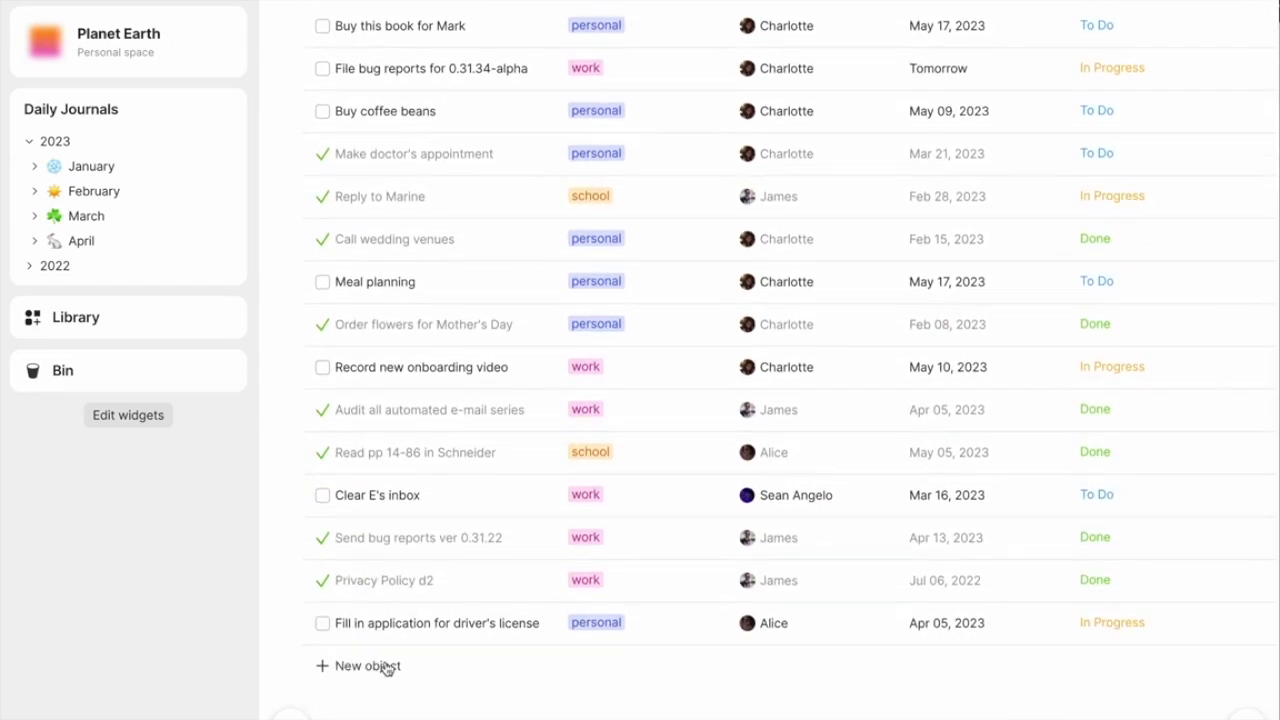
{"action": "left_click", "coordinate": [387, 666]}
{"action": "type", "text": "Repl"}
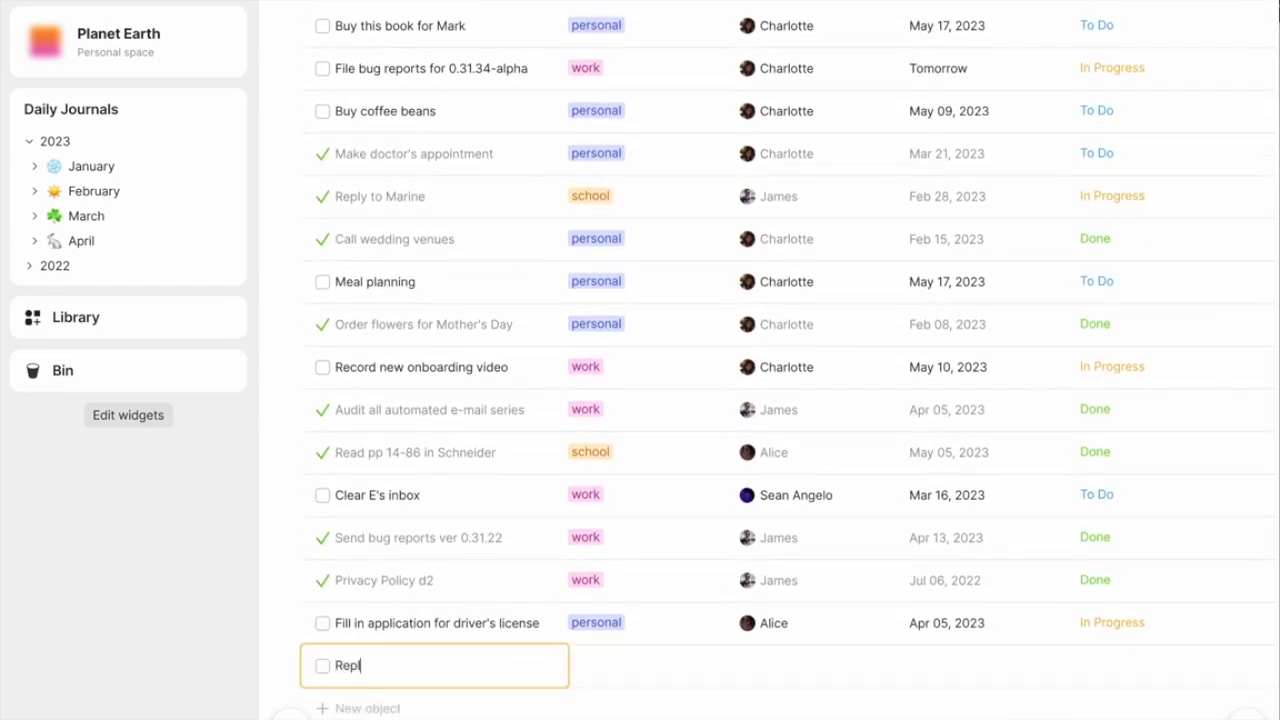
{"action": "type", "text": "y to Brian from Techstars"}
- Tag the new reply task as work, due May 24, 2023, with status To Do, and check its page
{"action": "left_click", "coordinate": [640, 292]}
{"action": "type", "text": "work"}
{"action": "key", "text": "Return"}
{"action": "left_click", "coordinate": [1004, 292]}
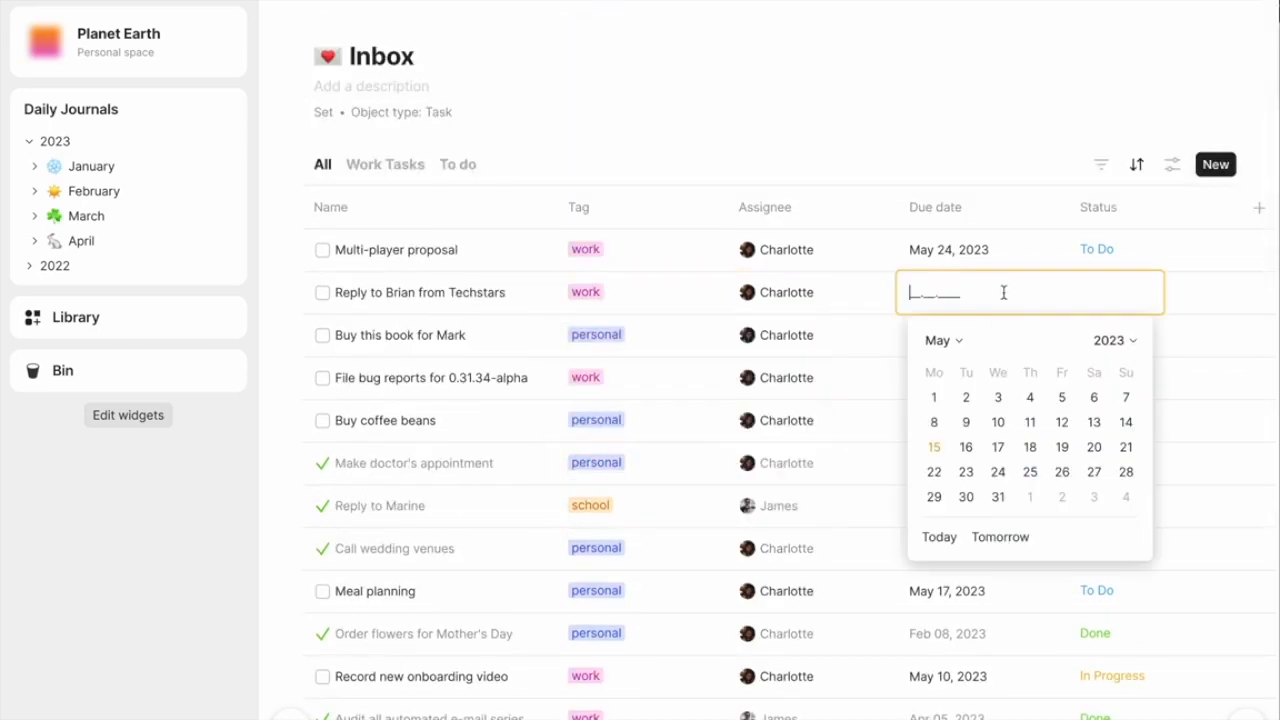
{"action": "left_click", "coordinate": [998, 472]}
{"action": "left_click", "coordinate": [1104, 292]}
{"action": "left_click", "coordinate": [1031, 334]}
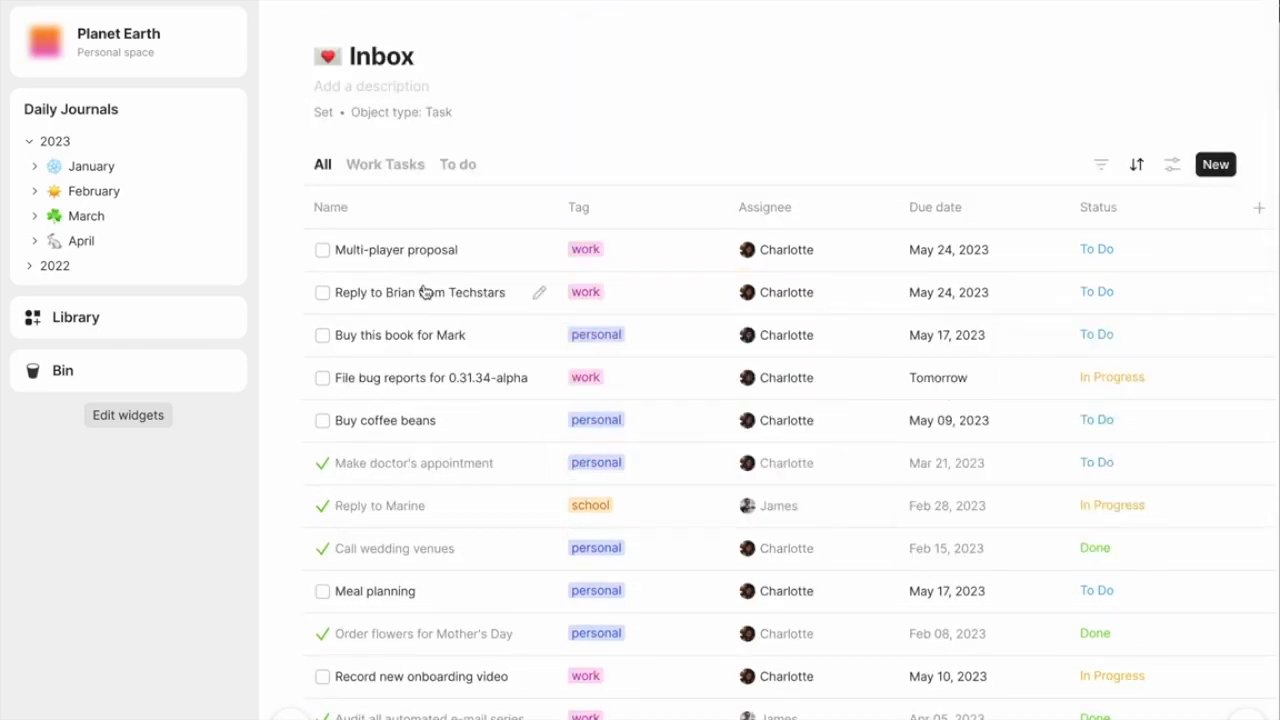
{"action": "left_click", "coordinate": [420, 299]}
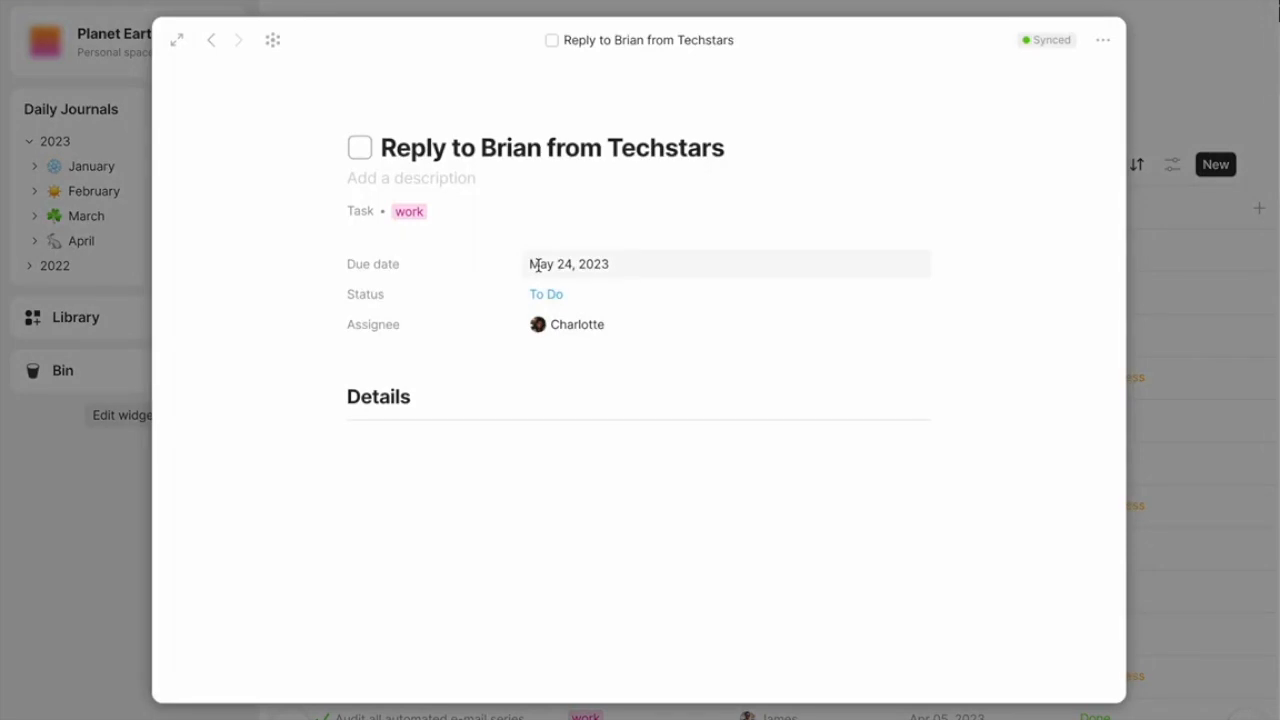
{"action": "left_click", "coordinate": [1168, 52]}
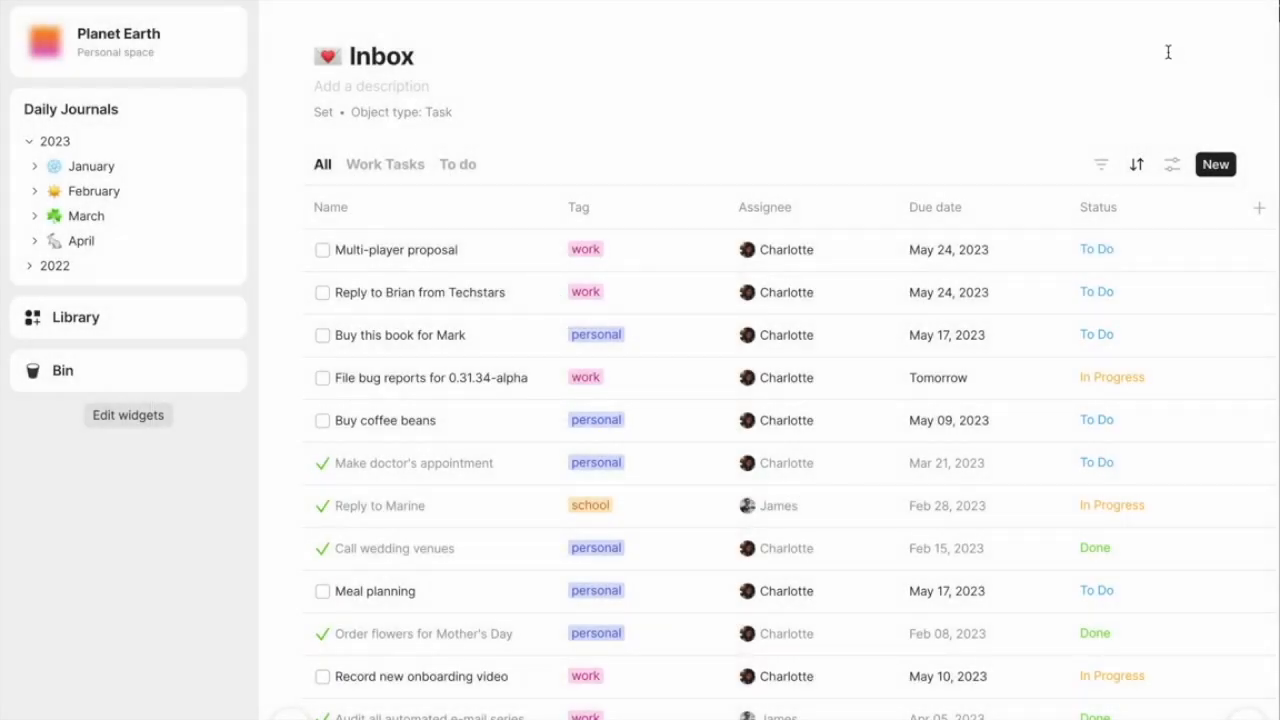
- Create a new object and choose Set as its type
{"action": "key", "text": "super+n"}
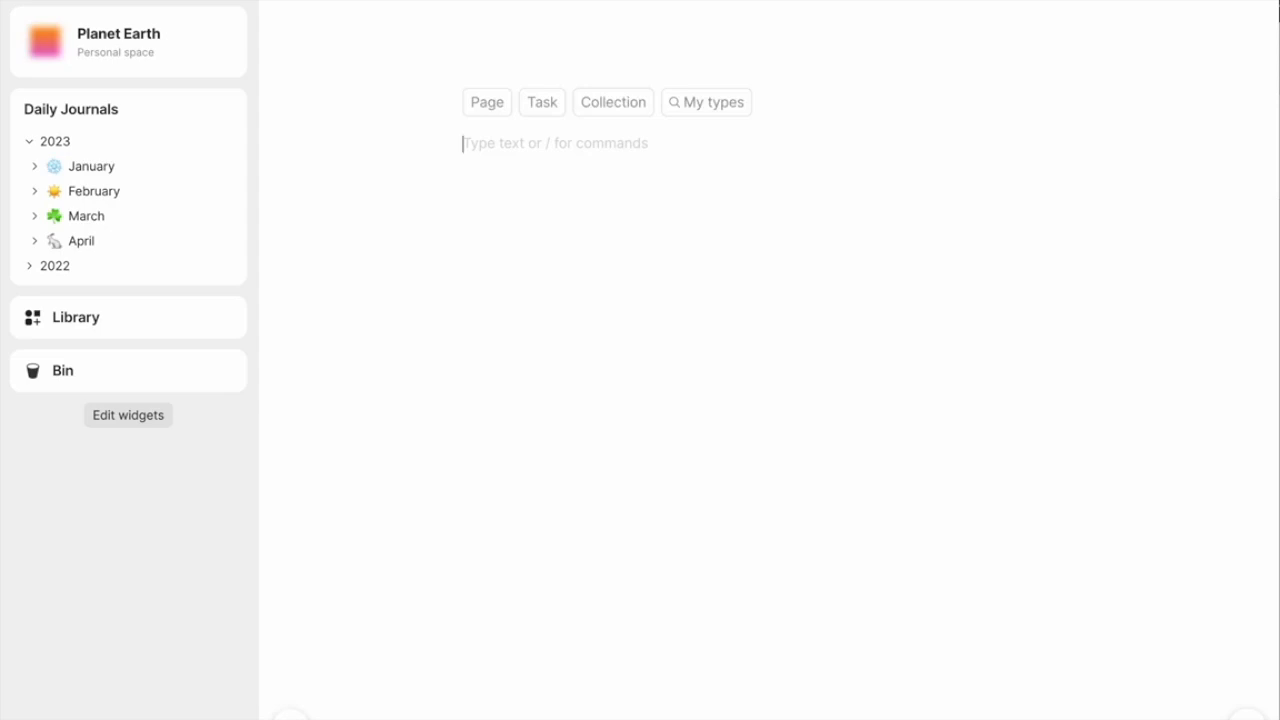
{"action": "key", "text": "Up"}
{"action": "key", "text": "Right"}
{"action": "key", "text": "Right"}
{"action": "key", "text": "Right"}
{"action": "key", "text": "Return"}
{"action": "key", "text": "Down"}
{"action": "key", "text": "Down"}
{"action": "key", "text": "Down"}
{"action": "key", "text": "Down"}
{"action": "key", "text": "Down"}
{"action": "key", "text": "Down"}
{"action": "key", "text": "Down"}
{"action": "key", "text": "Down"}
{"action": "key", "text": "Down"}
{"action": "key", "text": "Down"}
{"action": "key", "text": "Down"}
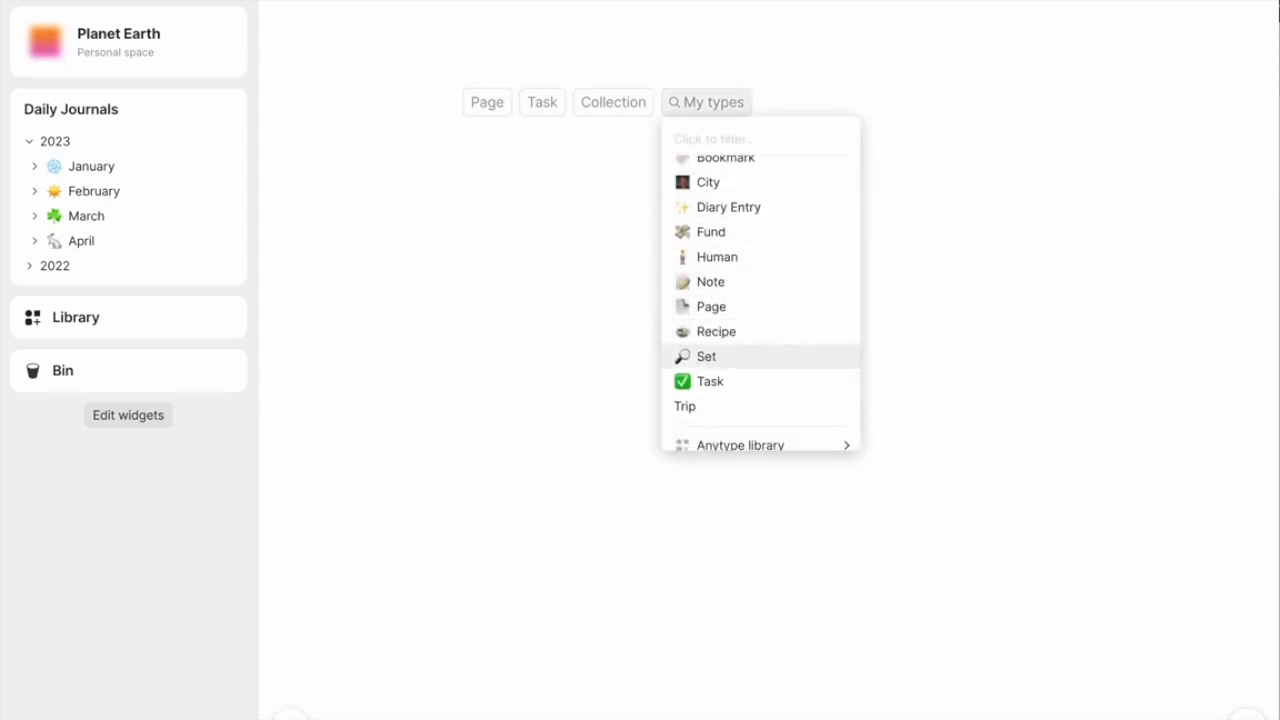
{"action": "key", "text": "Return"}
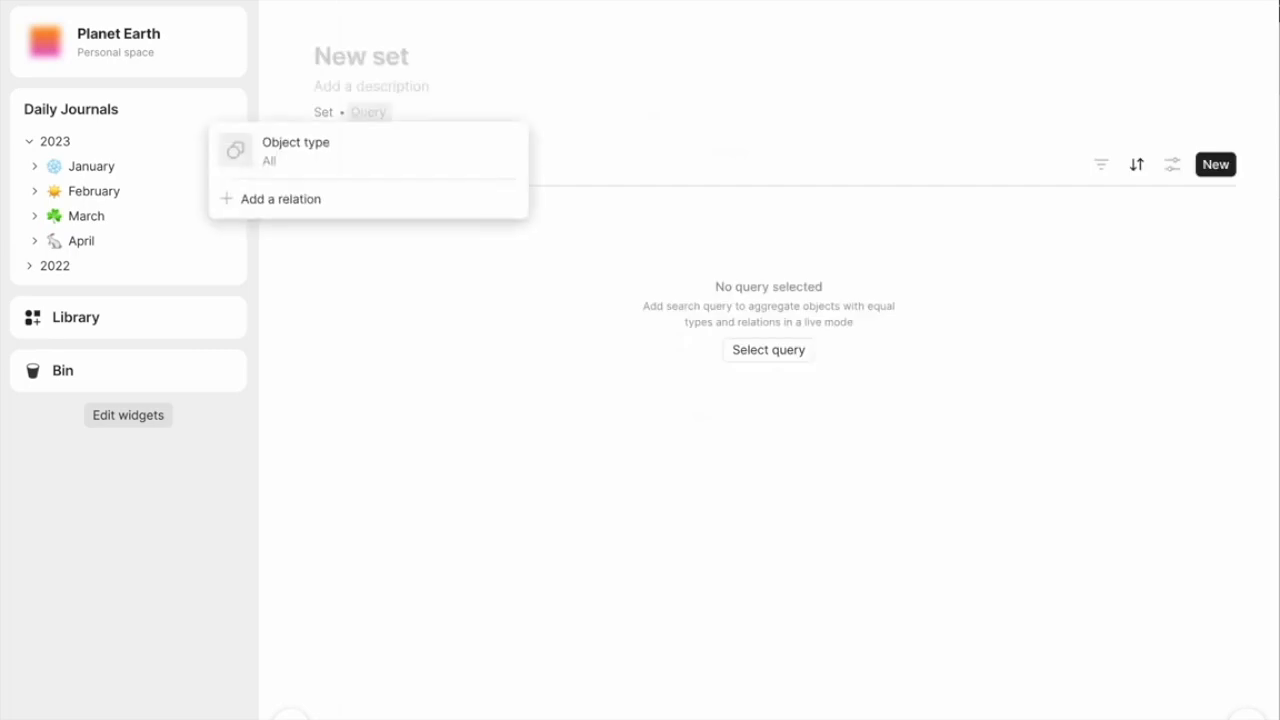
- Set the new set's query to the Last modified date relation
{"action": "left_click", "coordinate": [311, 204]}
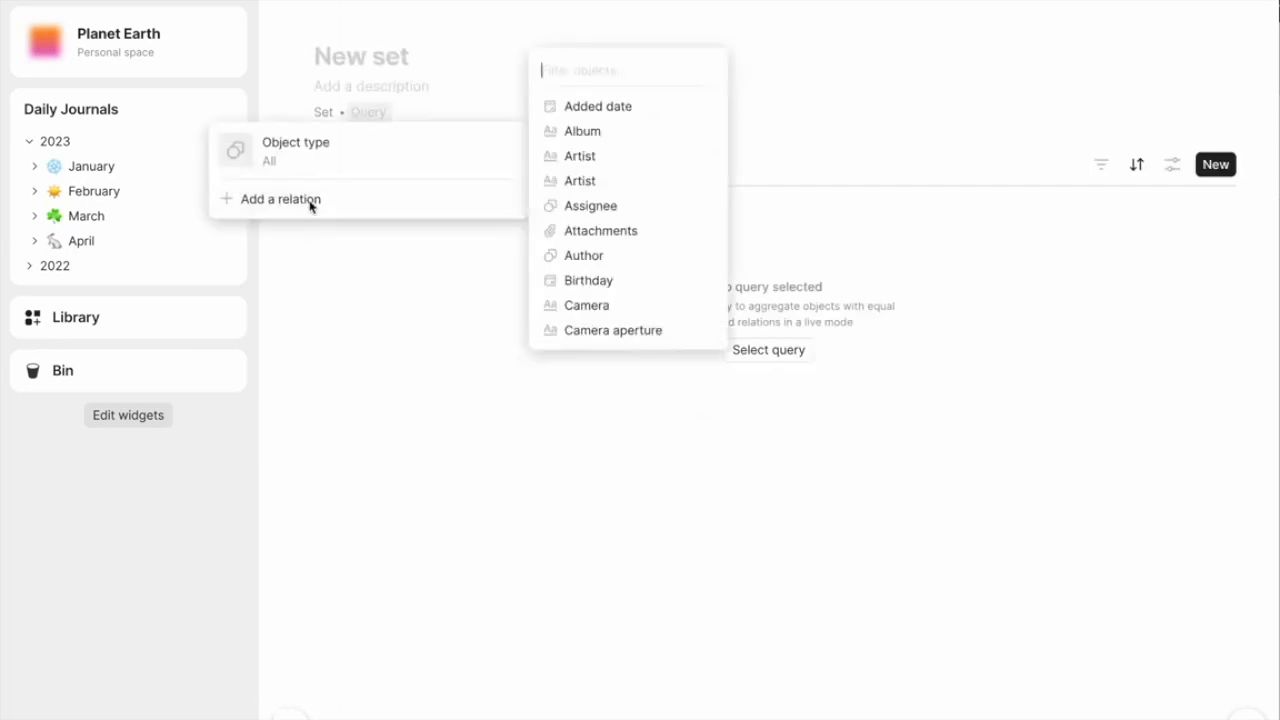
{"action": "type", "text": "modif"}
{"action": "key", "text": "Down"}
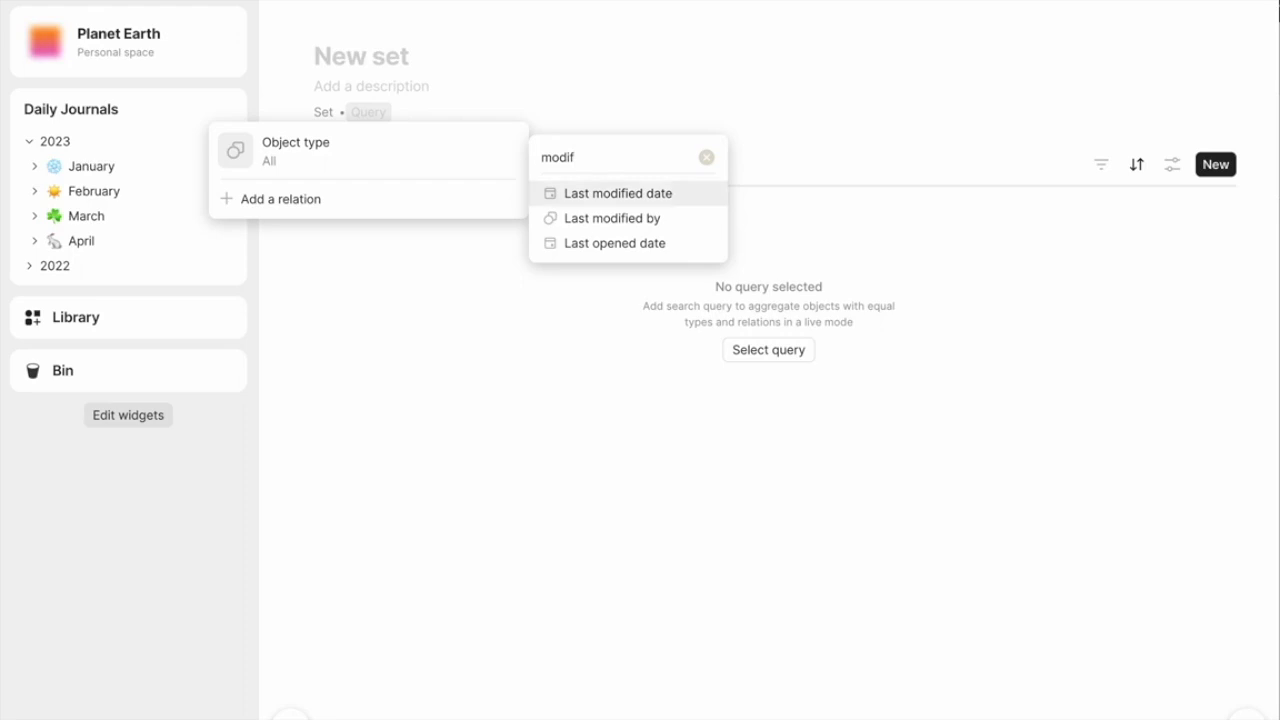
{"action": "key", "text": "Return"}
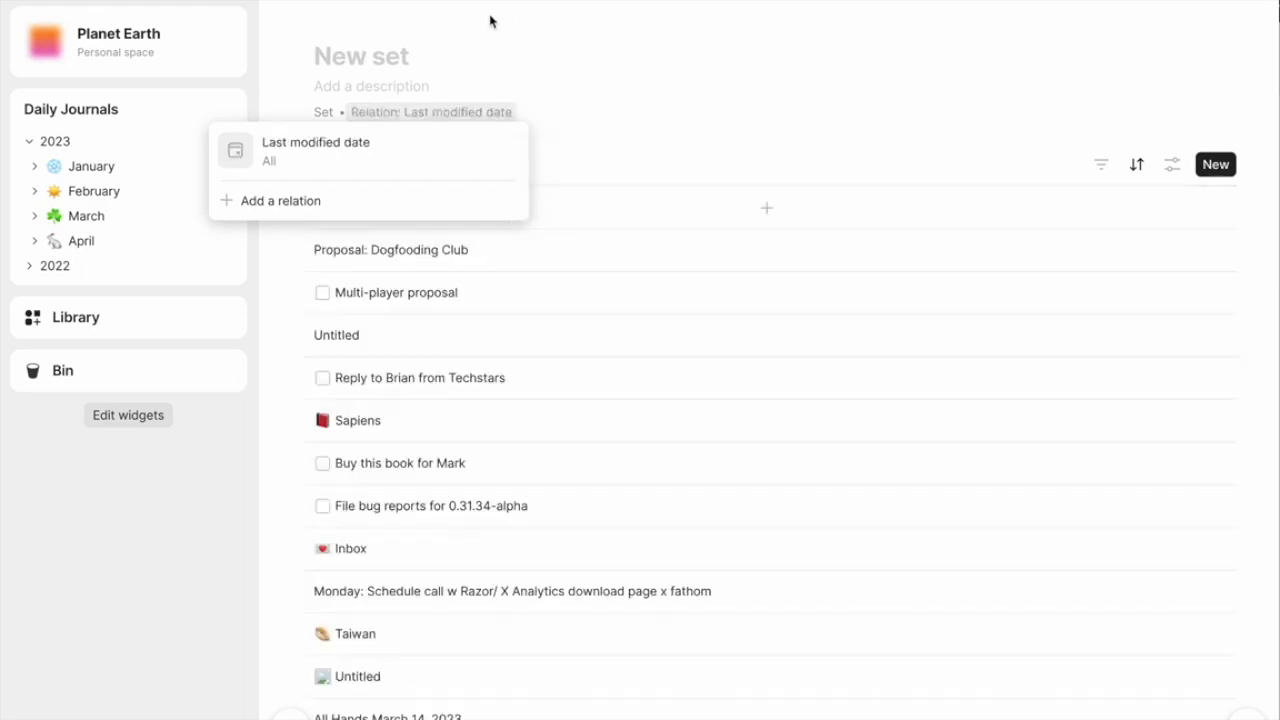
- Title the new set Set of Everything
{"action": "left_click", "coordinate": [404, 60]}
{"action": "type", "text": "Se"}
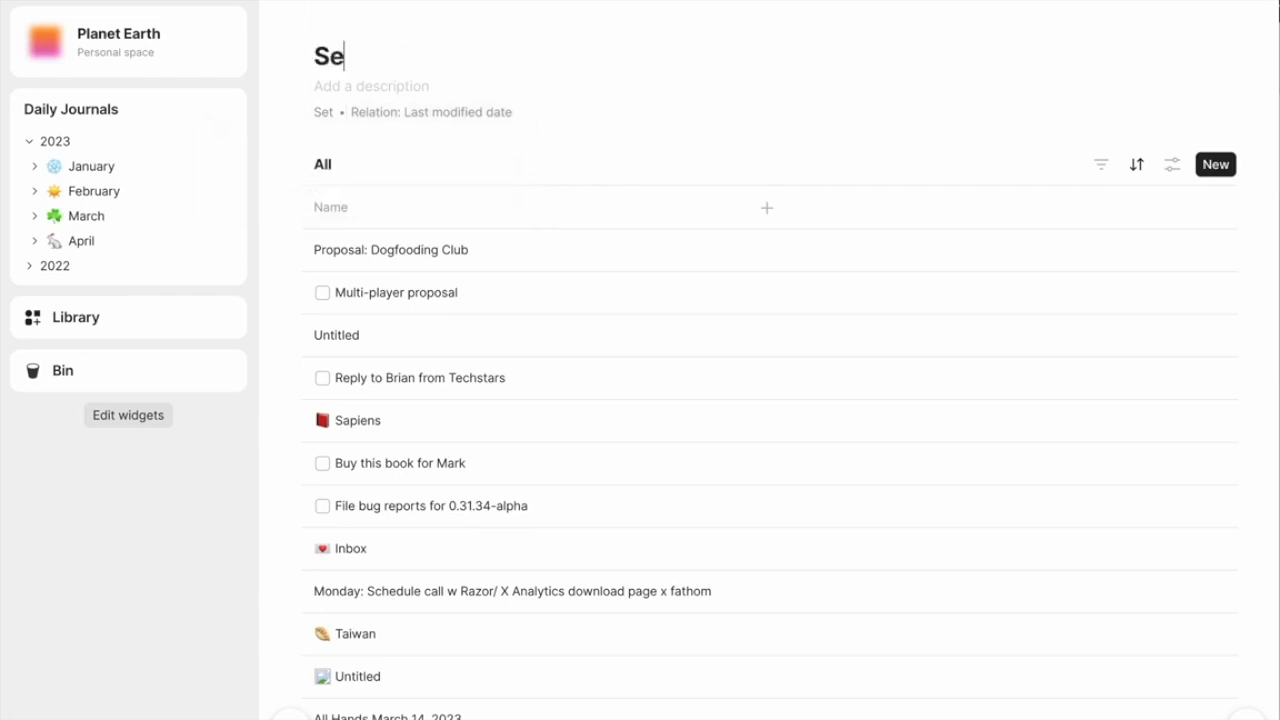
{"action": "type", "text": "t of Everything"}
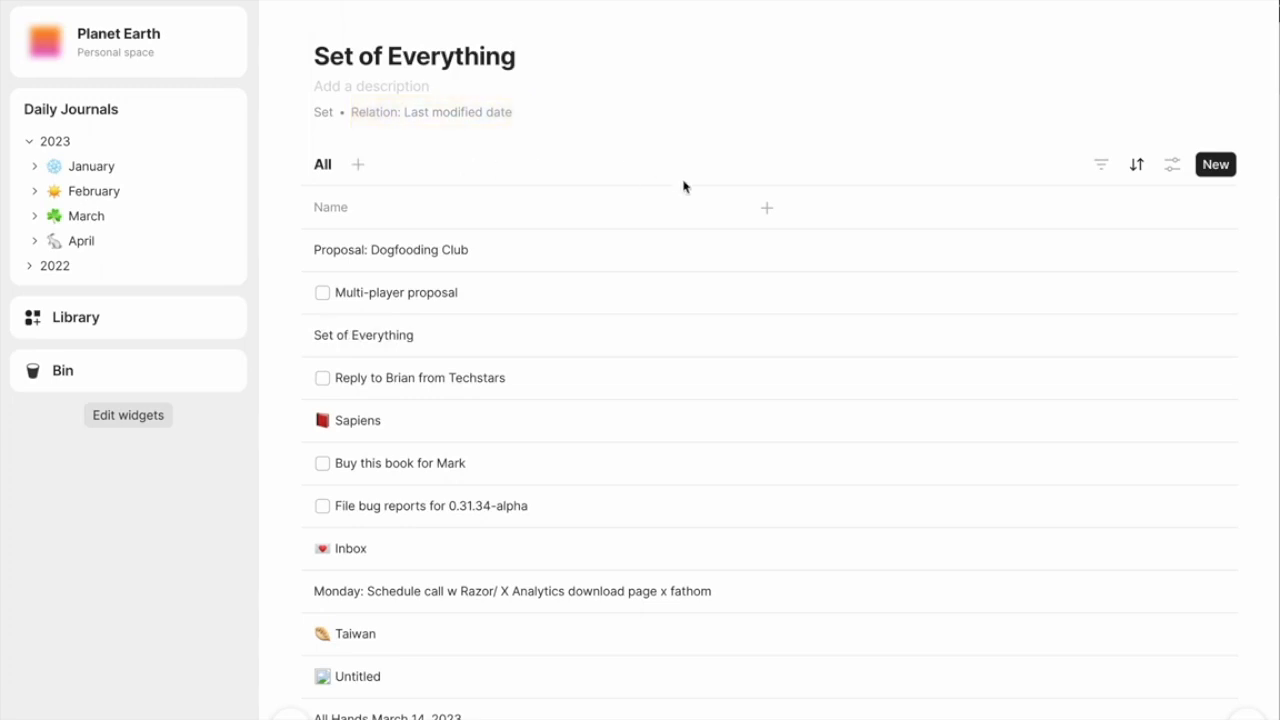
- Sort Set of Everything by Name in descending order
{"action": "scroll", "coordinate": [749, 237], "scroll_direction": "down", "scroll_amount": 3}
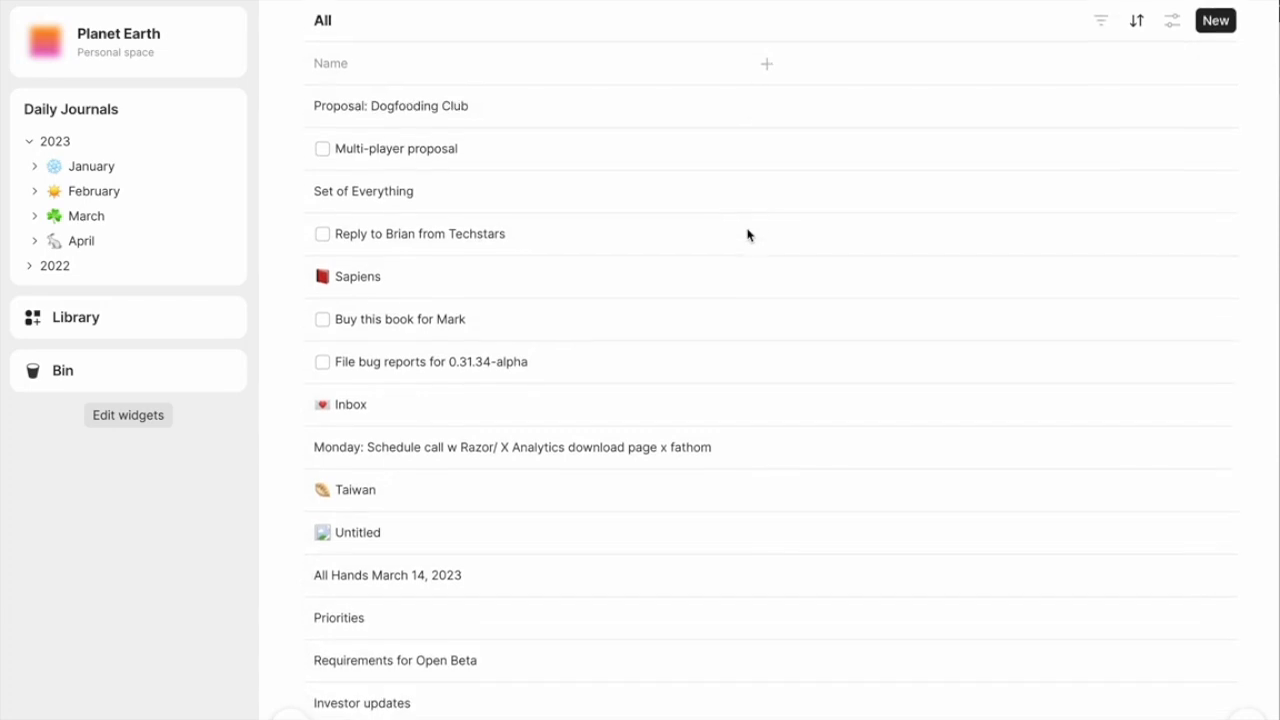
{"action": "scroll", "coordinate": [748, 235], "scroll_direction": "up", "scroll_amount": 2}
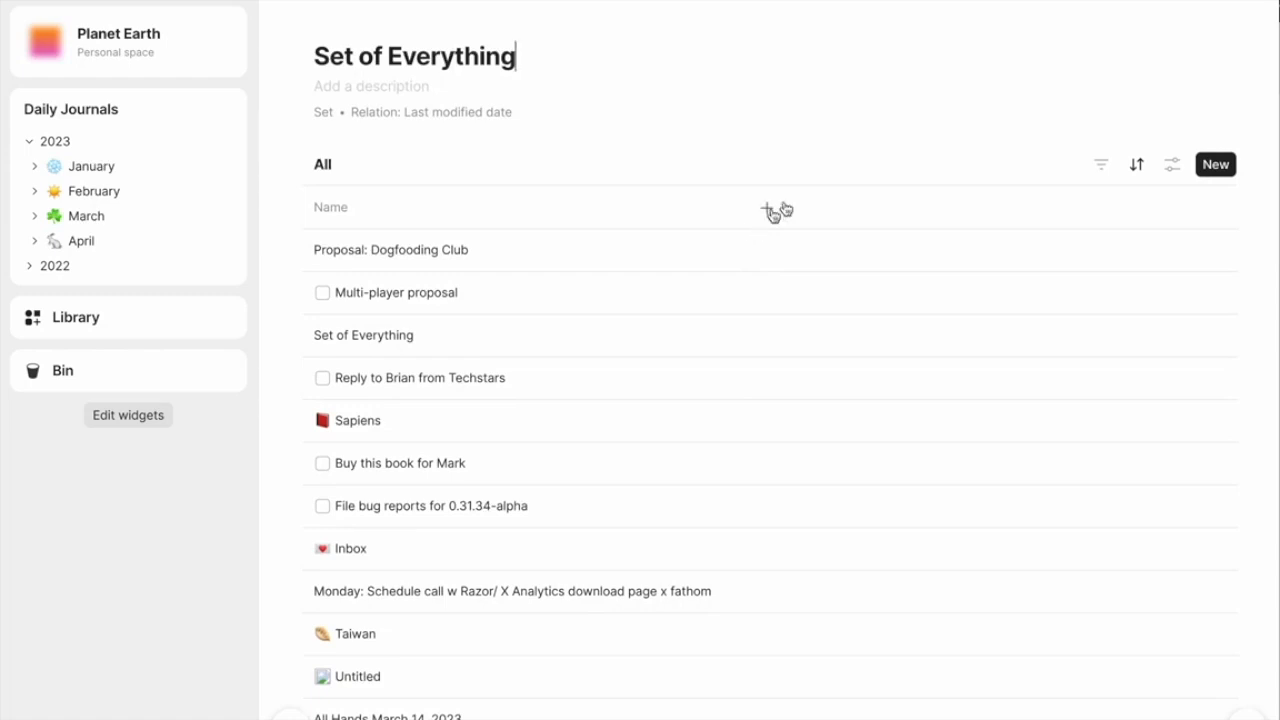
{"action": "left_click", "coordinate": [1132, 168]}
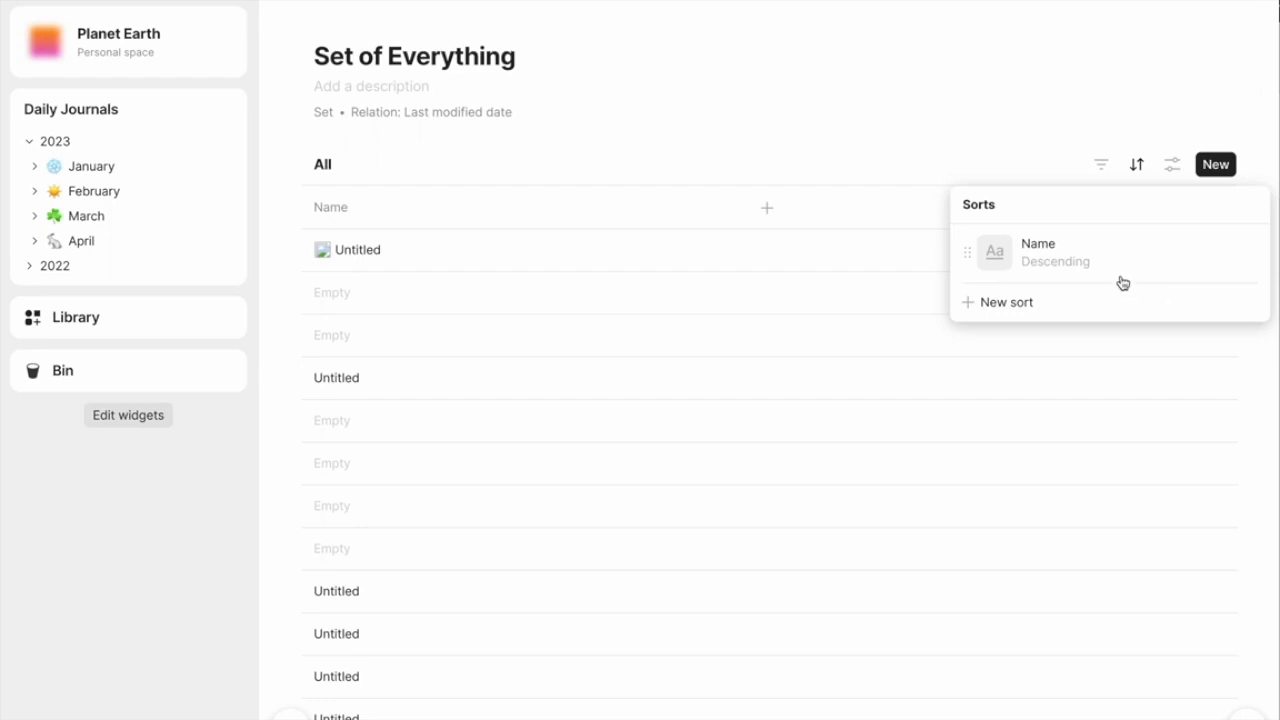
{"action": "left_click", "coordinate": [770, 142]}
- Select the block of untitled and empty objects in Set of Everything and move them to the bin
{"action": "scroll", "coordinate": [514, 519], "scroll_direction": "down", "scroll_amount": 3}
{"action": "left_click_drag", "start_coordinate": [514, 519], "coordinate": [366, 373]}
{"action": "right_click", "coordinate": [366, 373]}
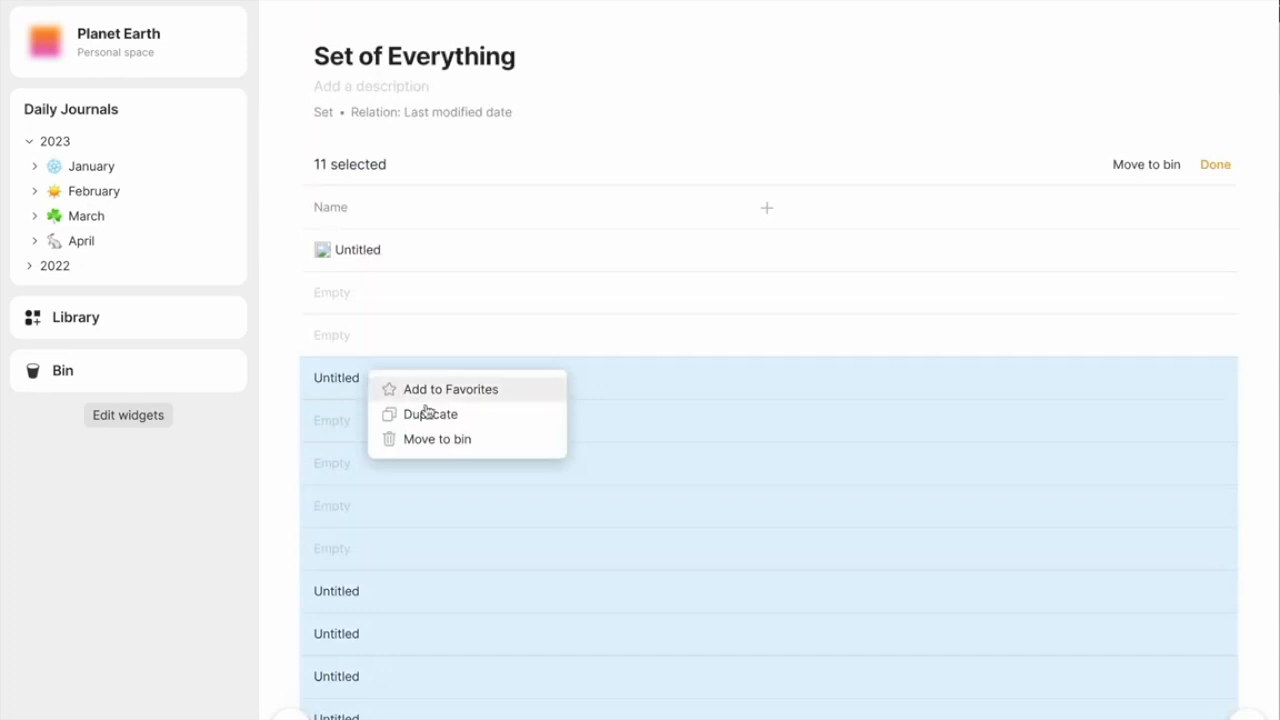
{"action": "left_click", "coordinate": [449, 440]}
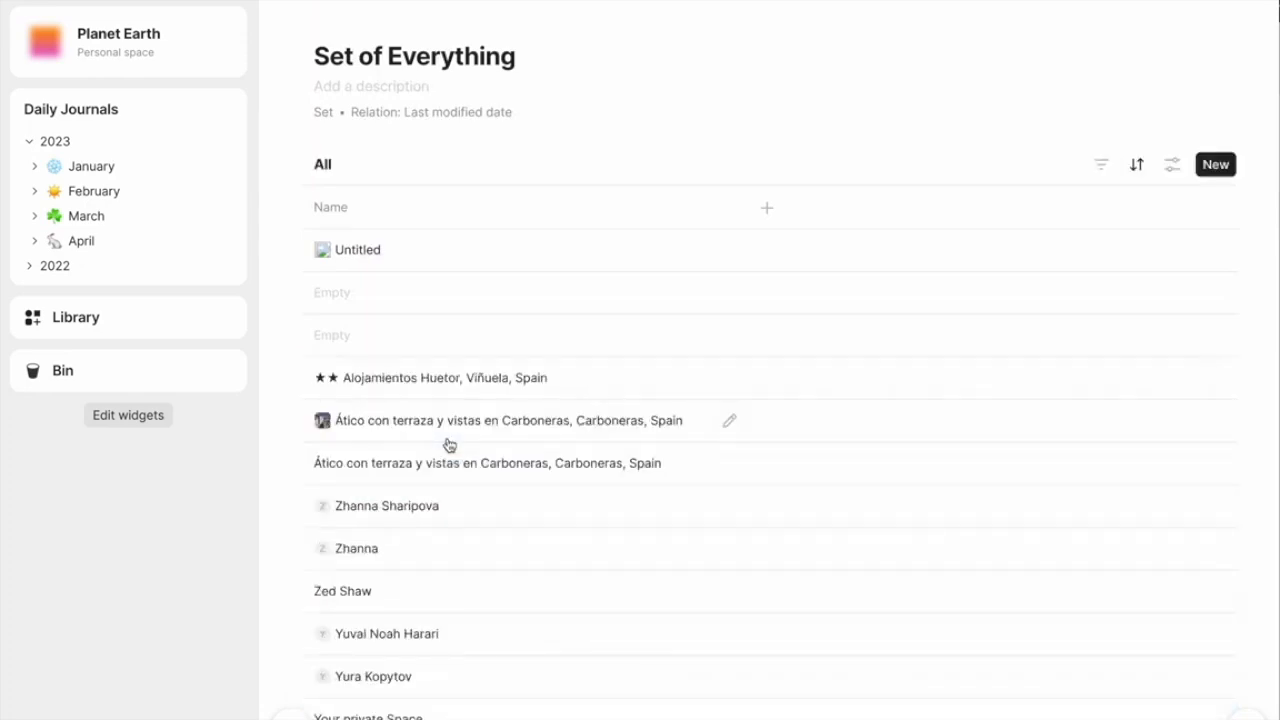
{"action": "scroll", "coordinate": [449, 444], "scroll_direction": "down", "scroll_amount": 1}
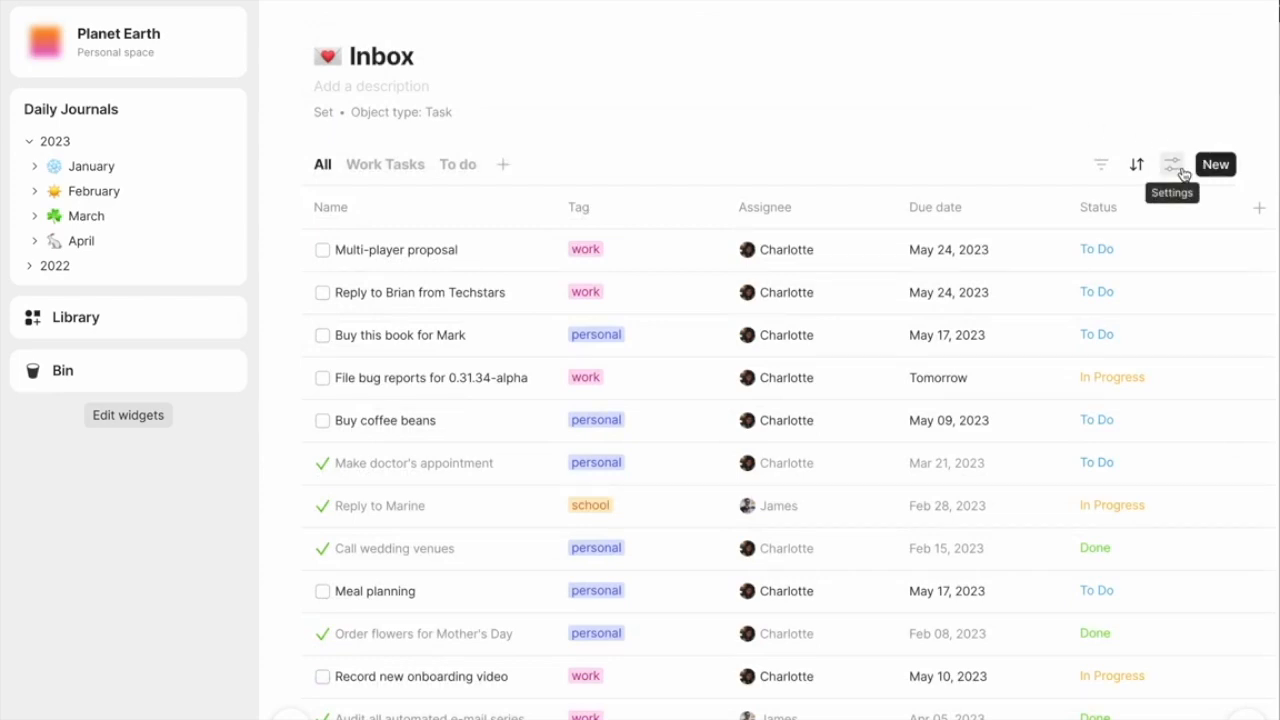
- Switch the Inbox set's All view to a kanban board with Status columns
{"action": "left_click", "coordinate": [1184, 174]}
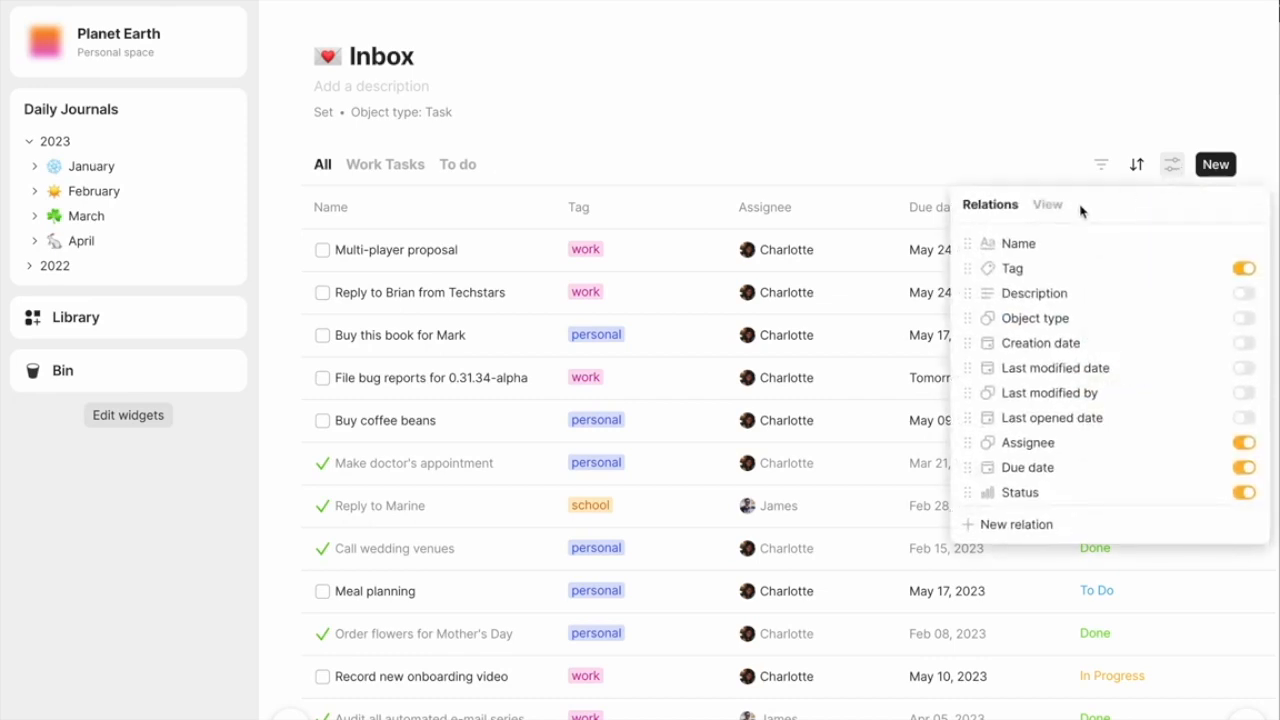
{"action": "left_click", "coordinate": [1059, 212]}
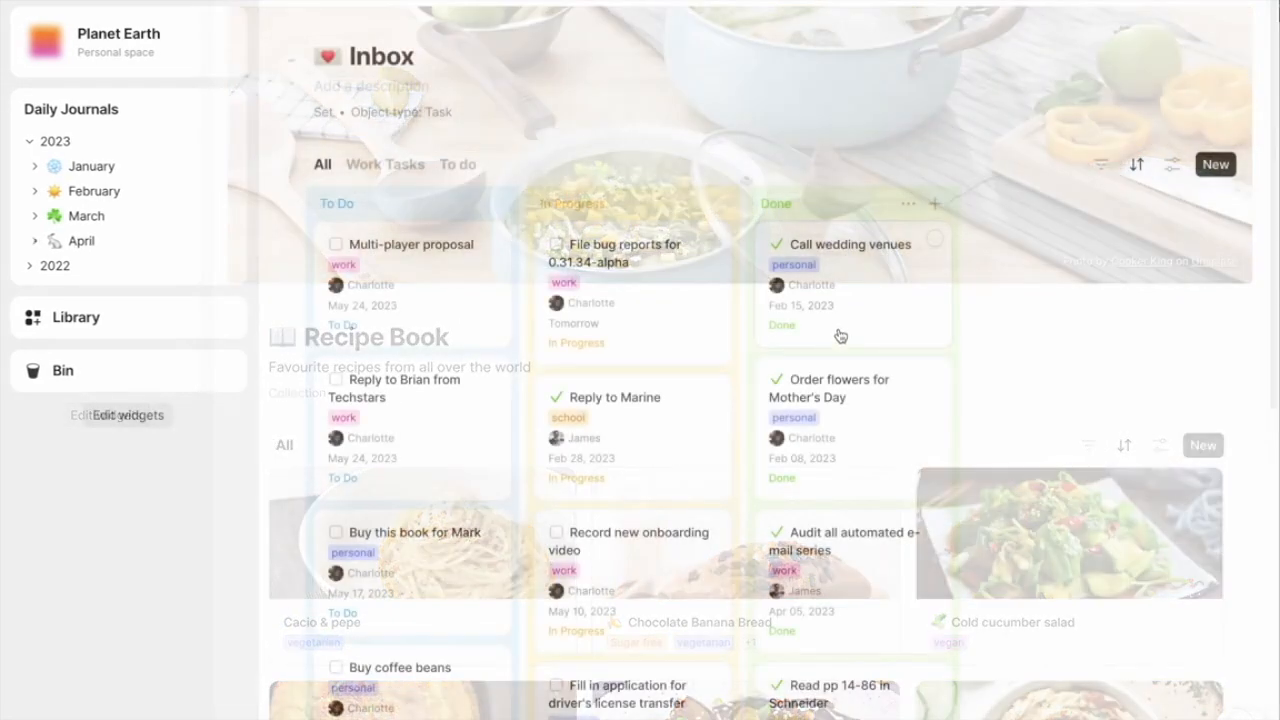
- Move the driver's license transfer task card from In Progress to Done, above Read pp 14-86 in Schneider
{"action": "scroll", "coordinate": [771, 380], "scroll_direction": "down", "scroll_amount": 3}
{"action": "scroll", "coordinate": [770, 418], "scroll_direction": "down", "scroll_amount": 3}
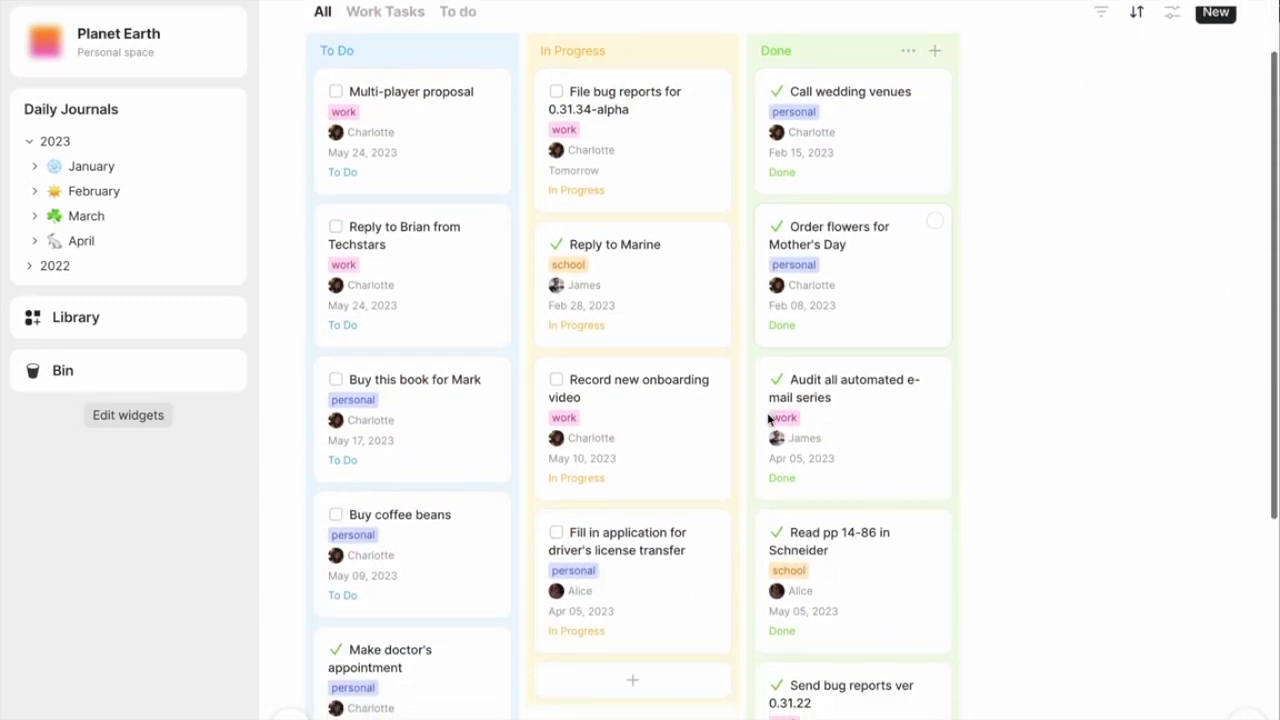
{"action": "left_click_drag", "start_coordinate": [676, 494], "coordinate": [806, 428]}
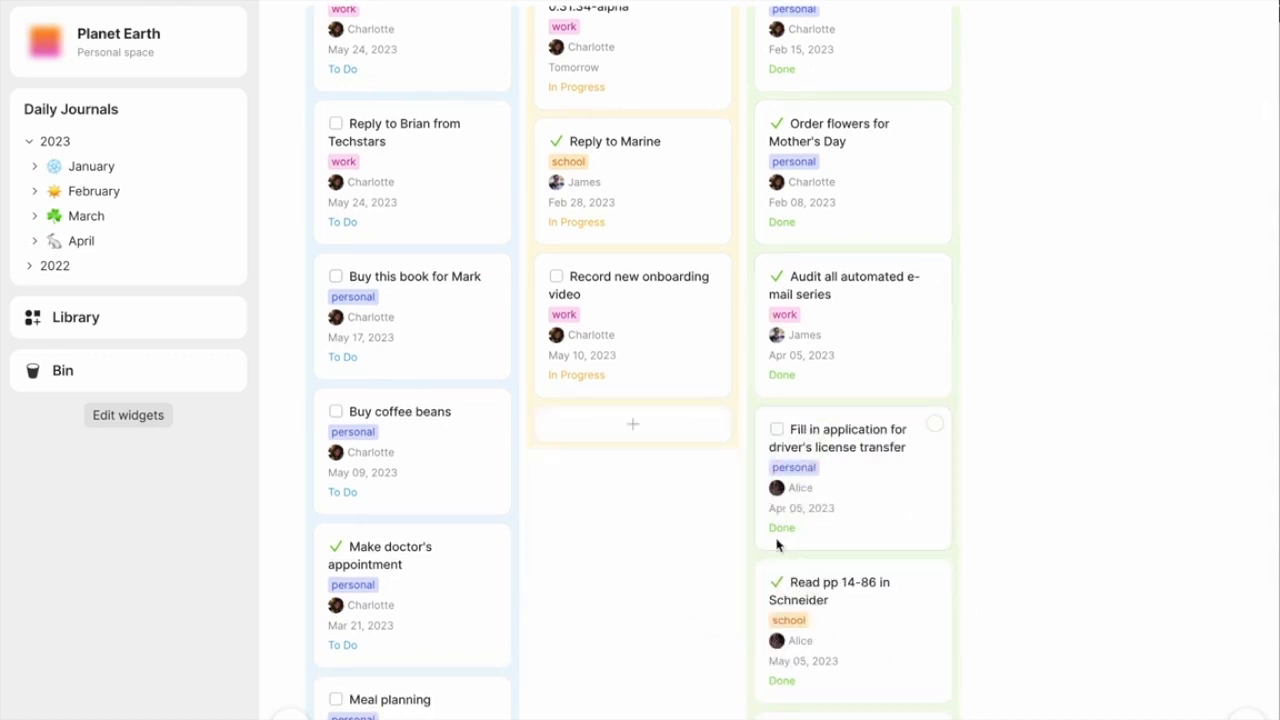
{"action": "scroll", "coordinate": [785, 540], "scroll_direction": "up", "scroll_amount": 5}
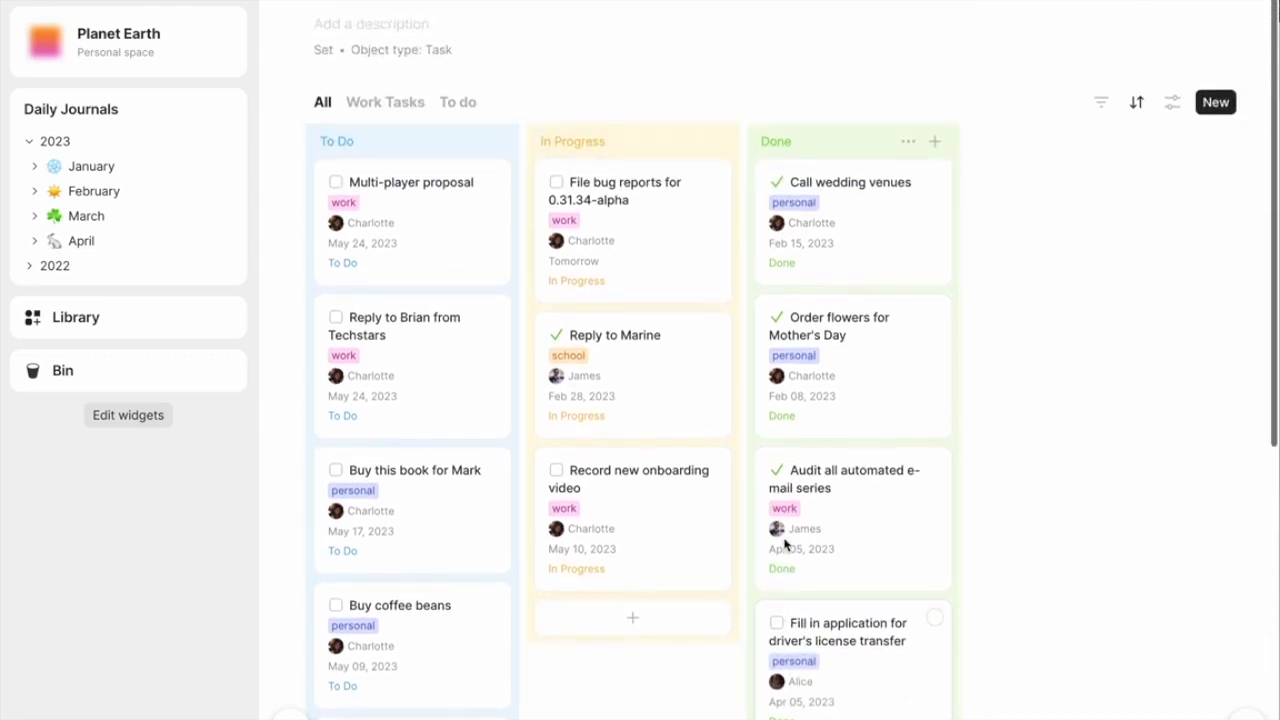
- Add a sidebar widget with Inbox as its source and the Compact list layout
{"action": "left_click", "coordinate": [162, 419]}
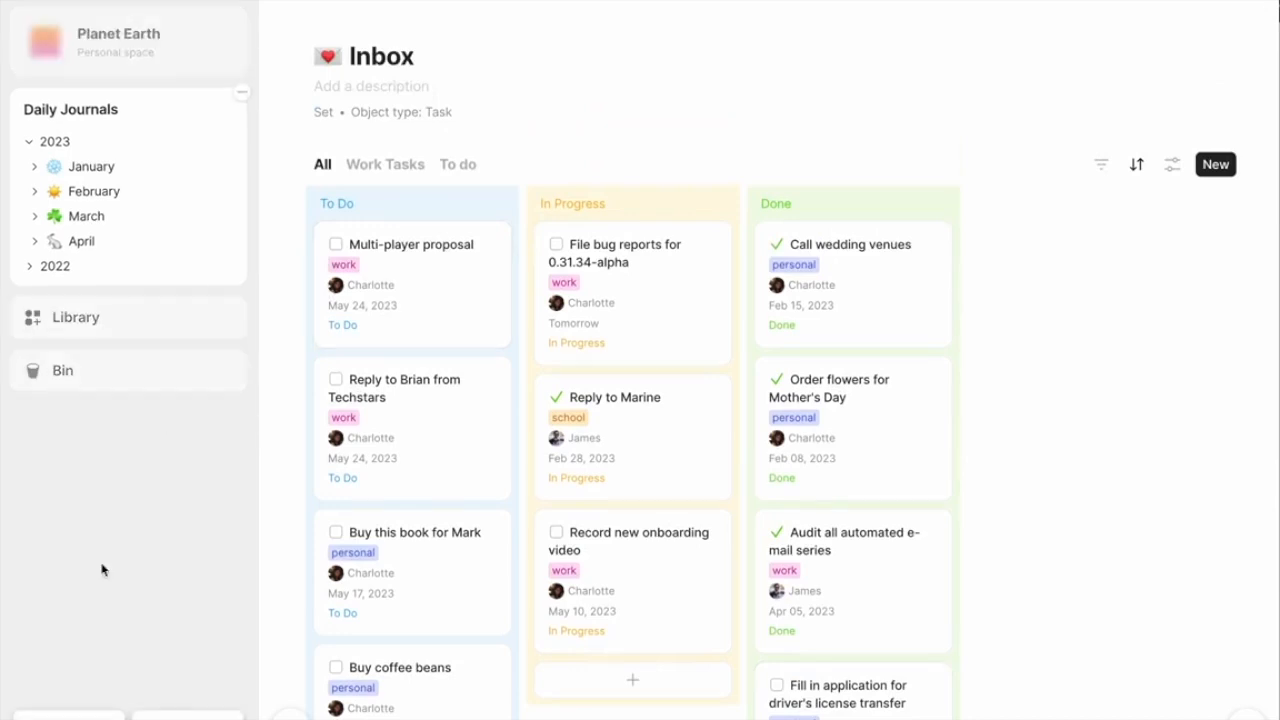
{"action": "left_click", "coordinate": [72, 708]}
{"action": "left_click", "coordinate": [100, 586]}
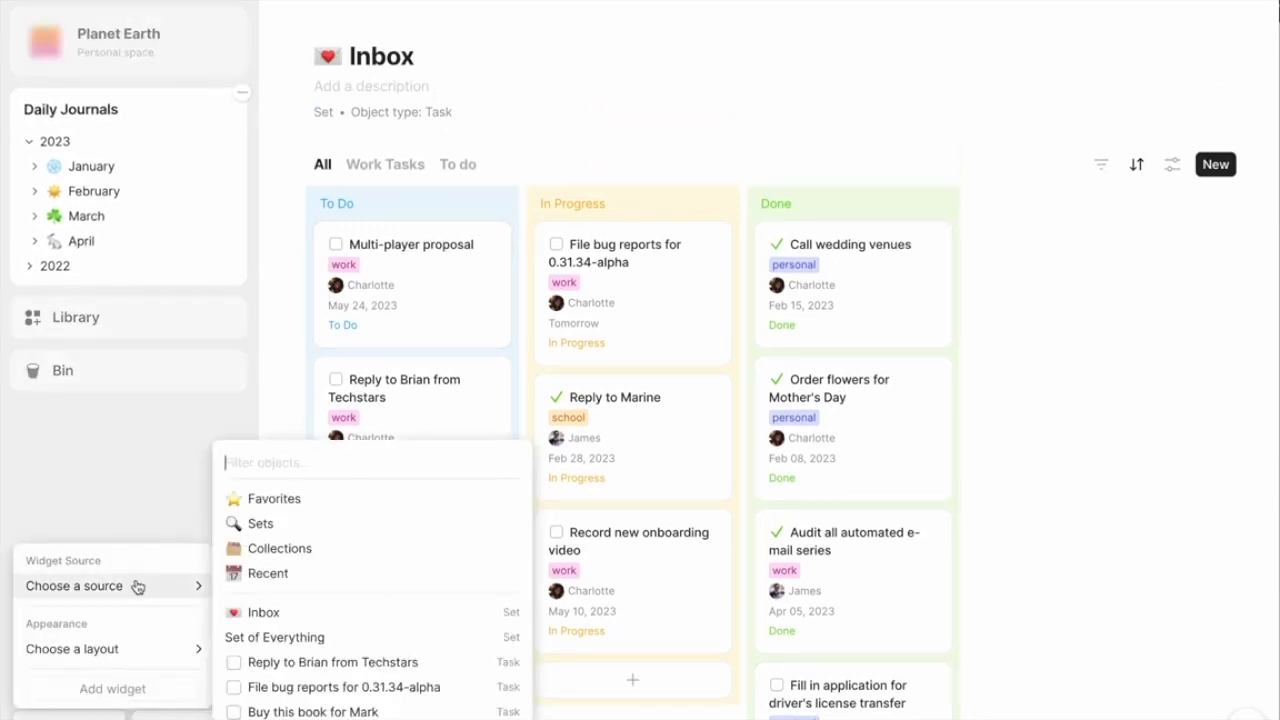
{"action": "left_click", "coordinate": [260, 611]}
{"action": "left_click", "coordinate": [165, 646]}
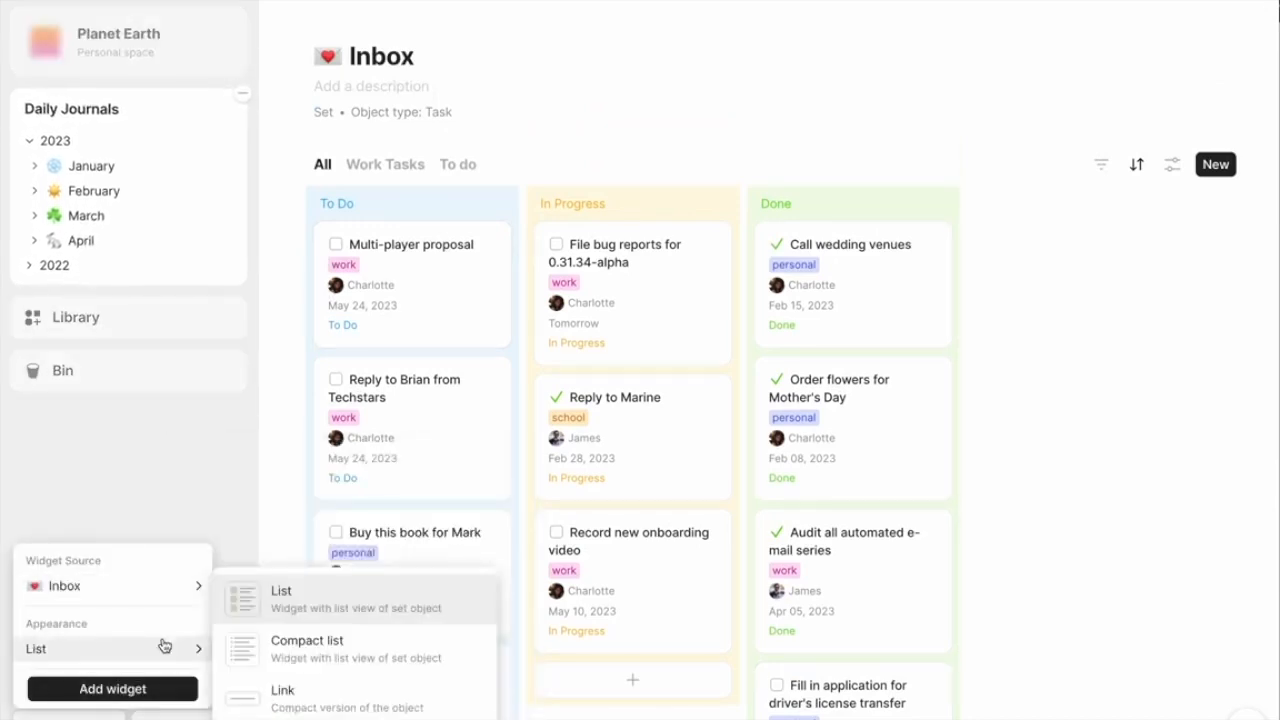
{"action": "left_click", "coordinate": [322, 650]}
{"action": "left_click", "coordinate": [112, 689]}
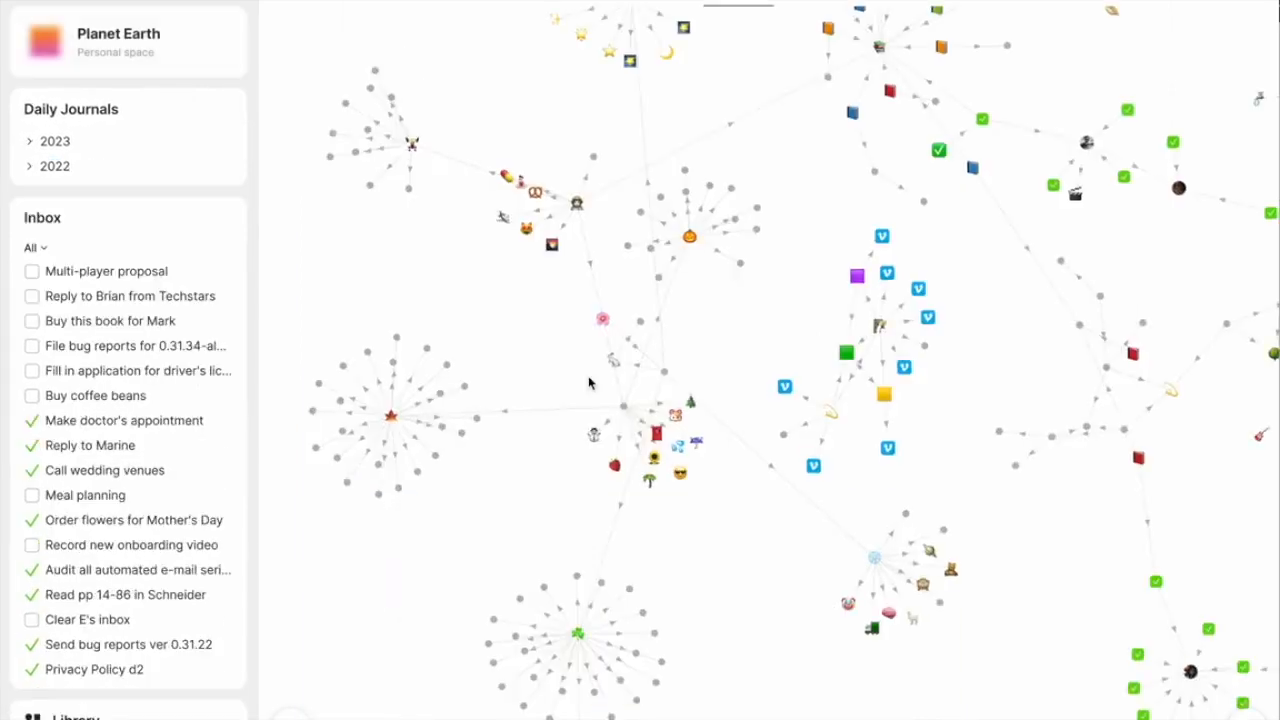
- Open the Self page from the graph and tick off the first three tasks in the Inbox widget
{"action": "left_click", "coordinate": [585, 203]}
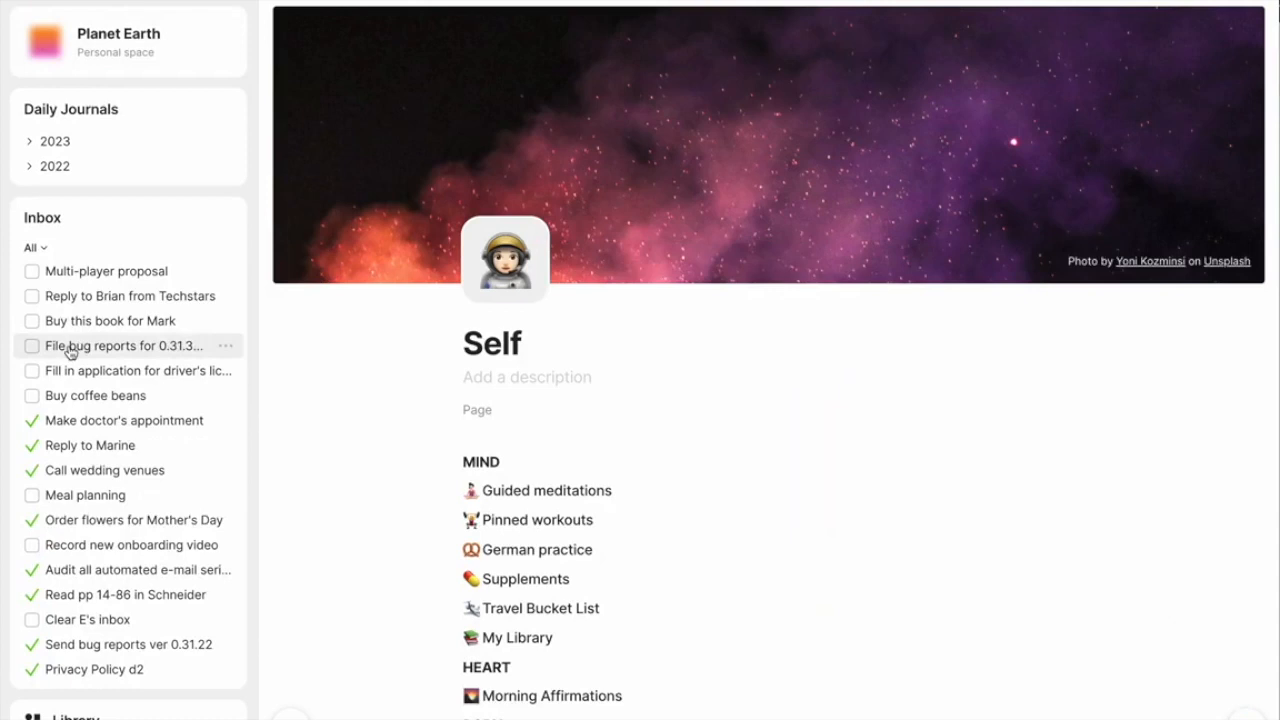
{"action": "left_click", "coordinate": [32, 273]}
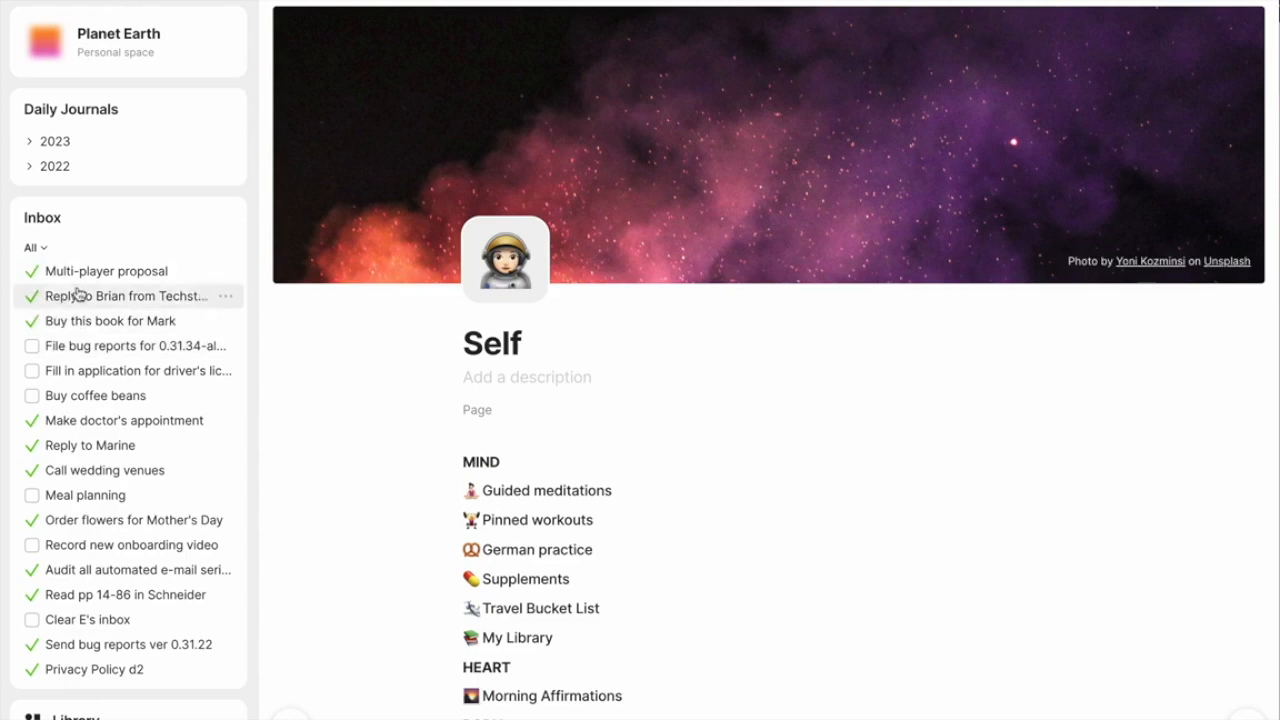
{"action": "scroll", "coordinate": [145, 484], "scroll_direction": "down", "scroll_amount": 2}
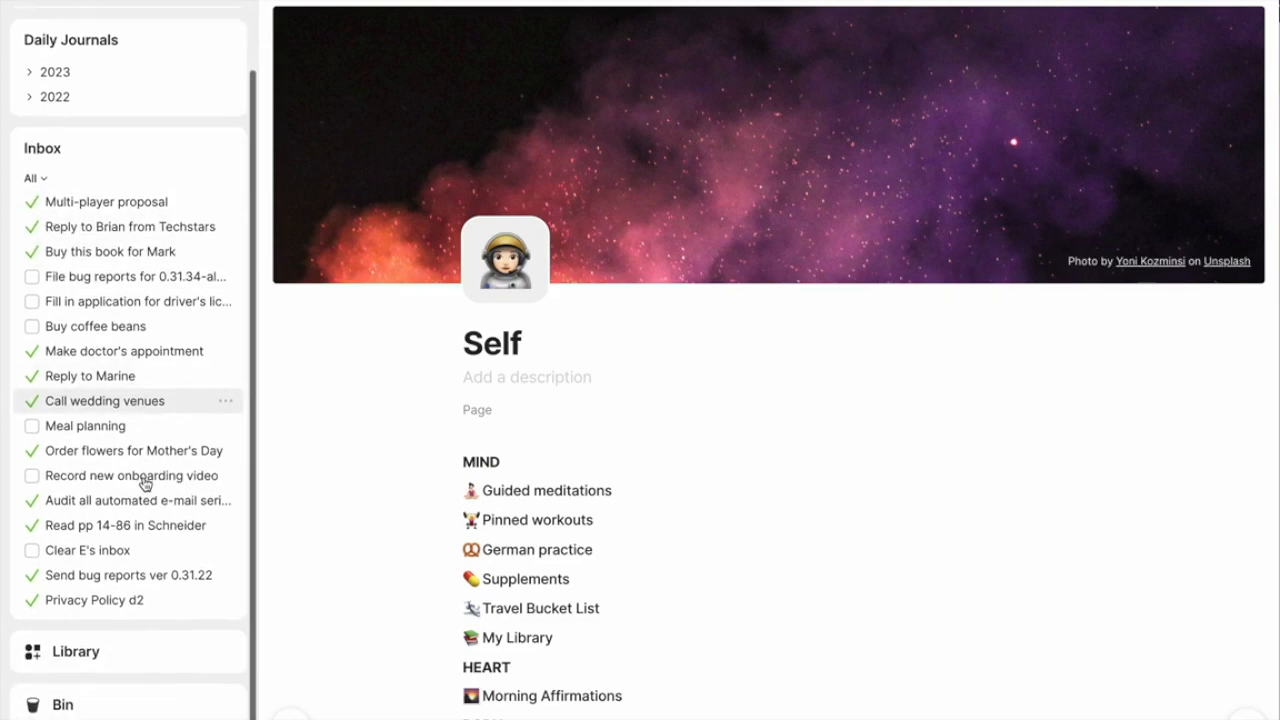
{"action": "scroll", "coordinate": [145, 484], "scroll_direction": "up", "scroll_amount": 2}
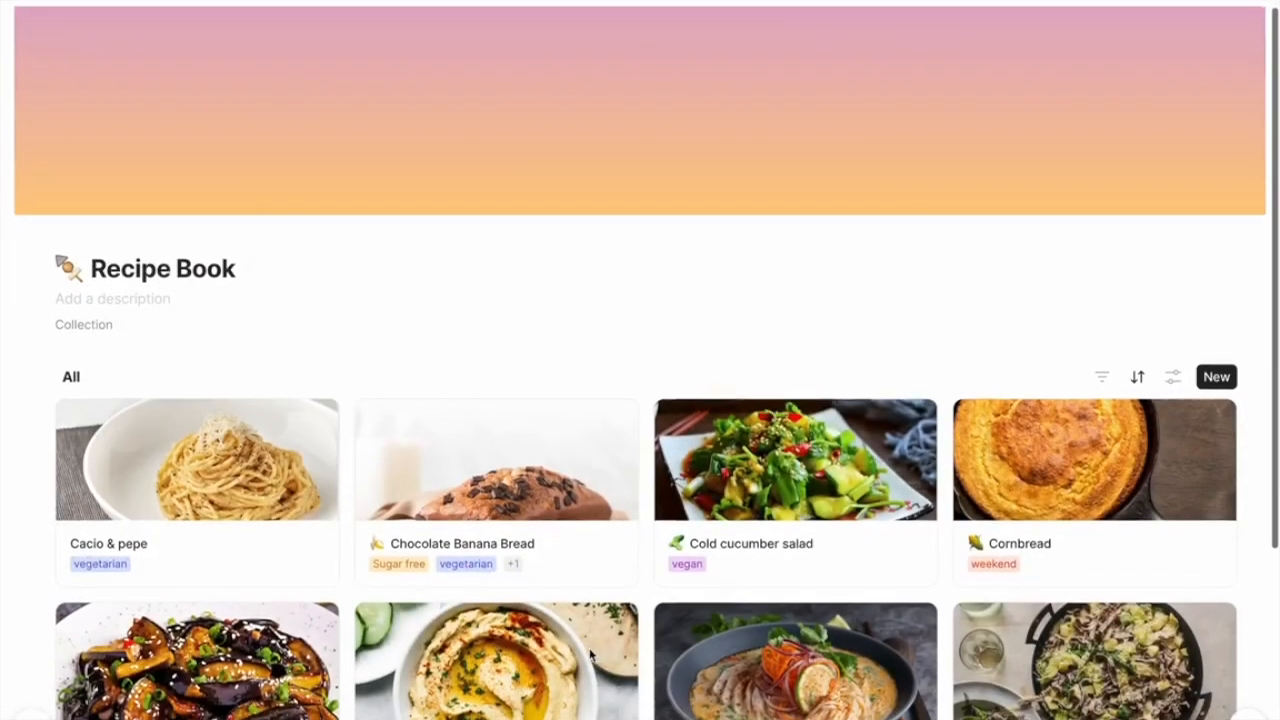
- Look through the recipe cards and their tags in the Recipe Book collection's All view
{"action": "scroll", "coordinate": [590, 655], "scroll_direction": "down", "scroll_amount": 2}
{"action": "scroll", "coordinate": [590, 655], "scroll_direction": "down", "scroll_amount": 3}
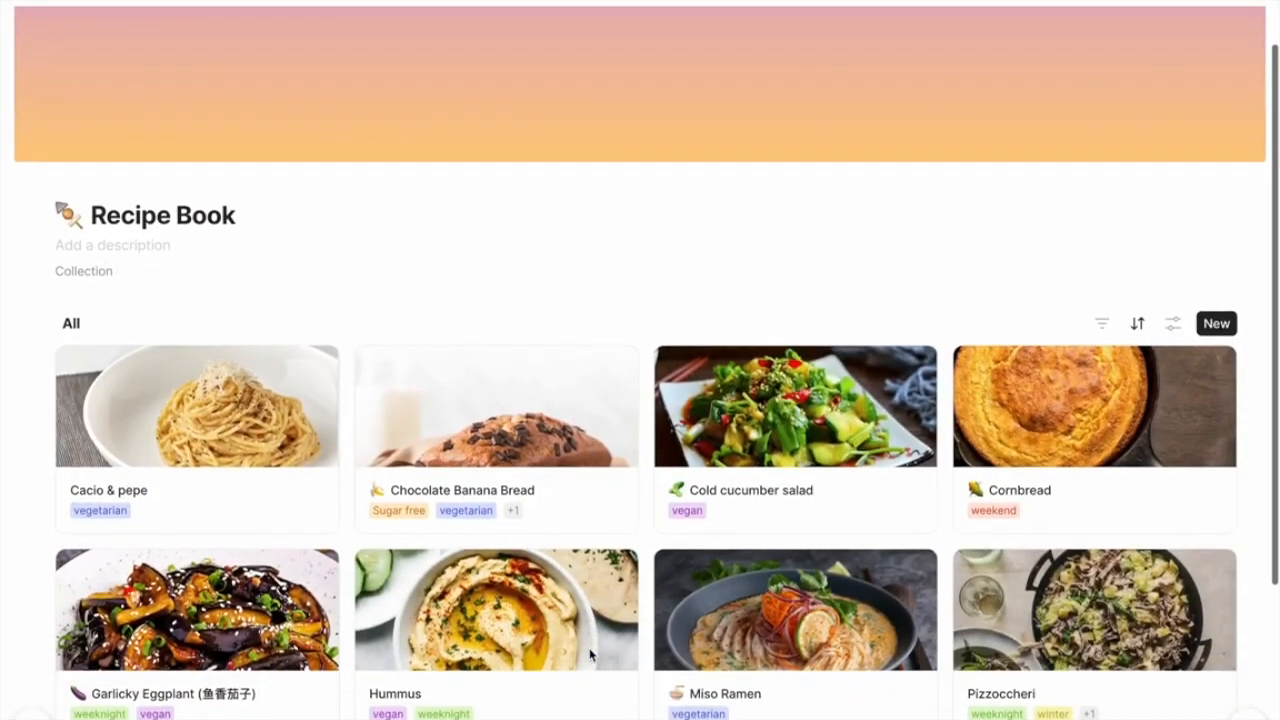
{"action": "scroll", "coordinate": [590, 655], "scroll_direction": "down", "scroll_amount": 1}
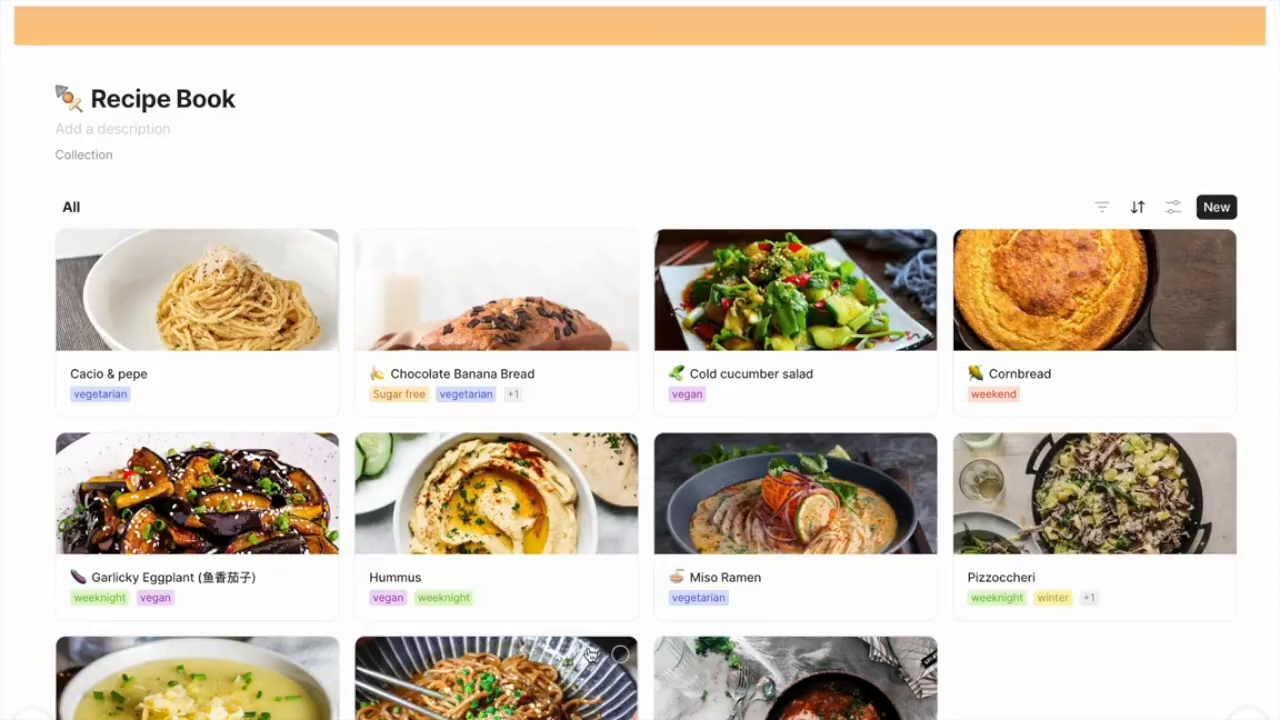
{"action": "scroll", "coordinate": [592, 655], "scroll_direction": "up", "scroll_amount": 5}
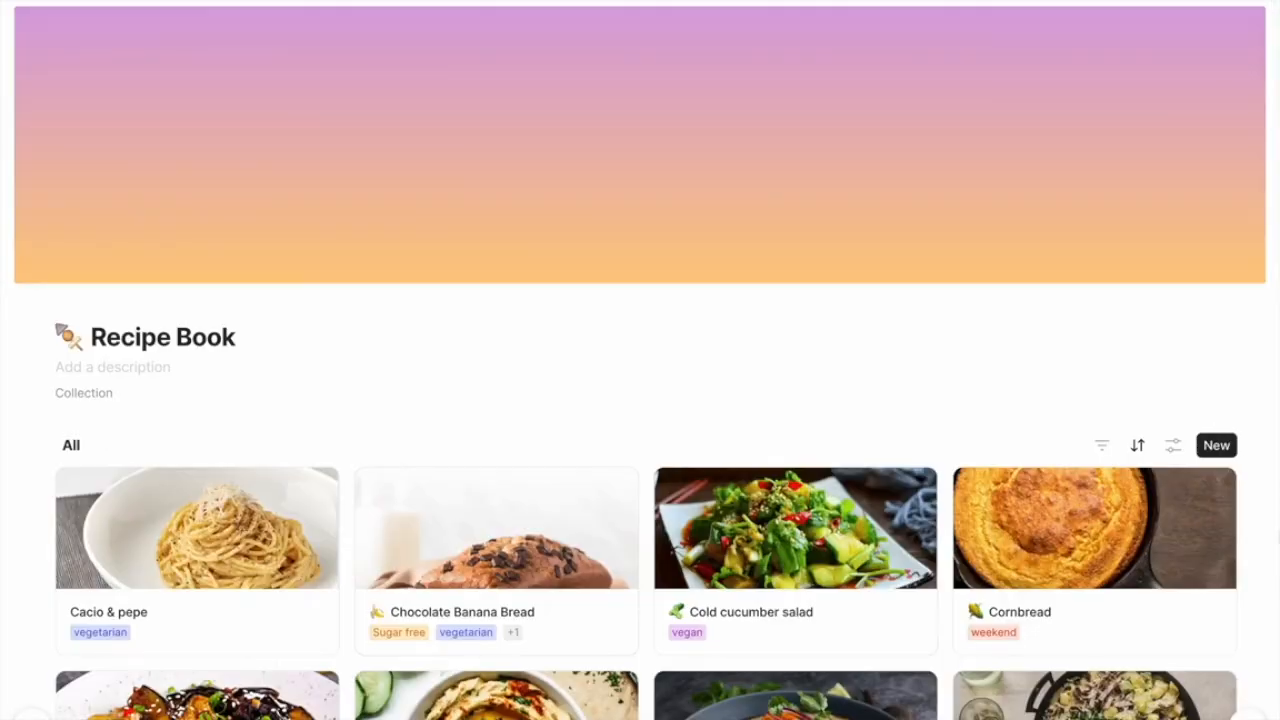
{"action": "scroll", "coordinate": [640, 400], "scroll_direction": "down", "scroll_amount": 3}
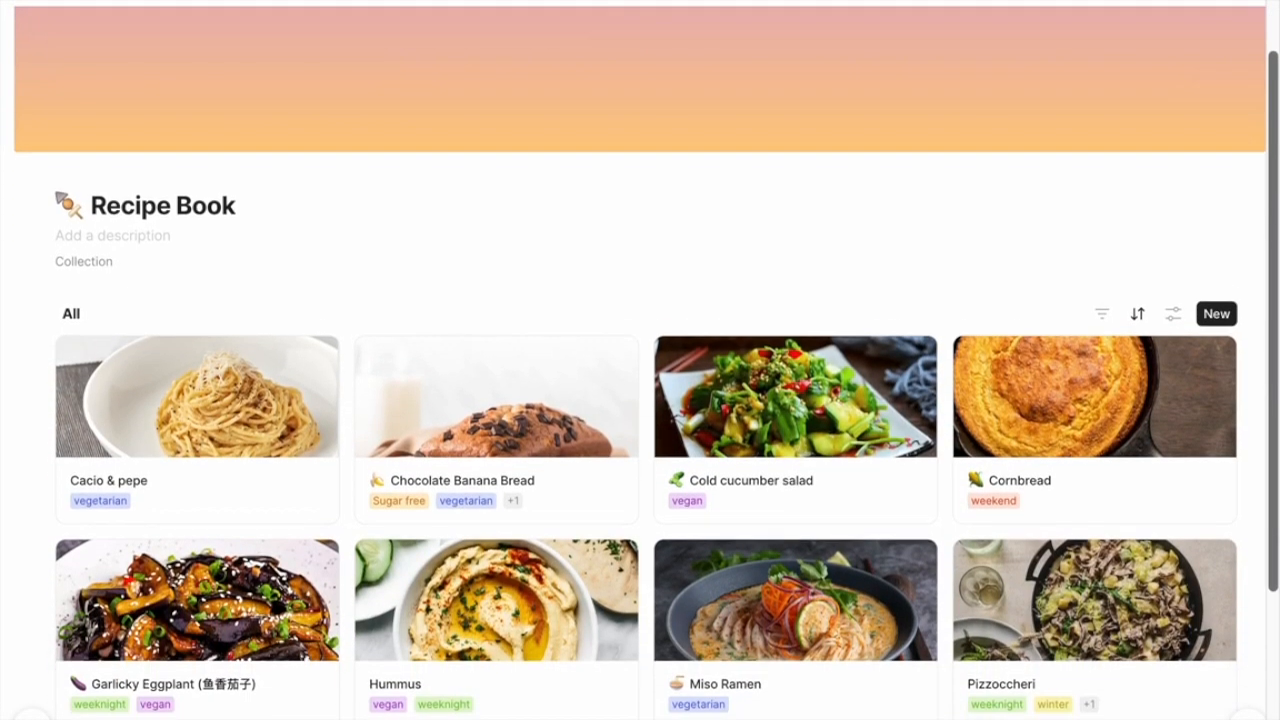
{"action": "scroll", "coordinate": [640, 400], "scroll_direction": "down", "scroll_amount": 3}
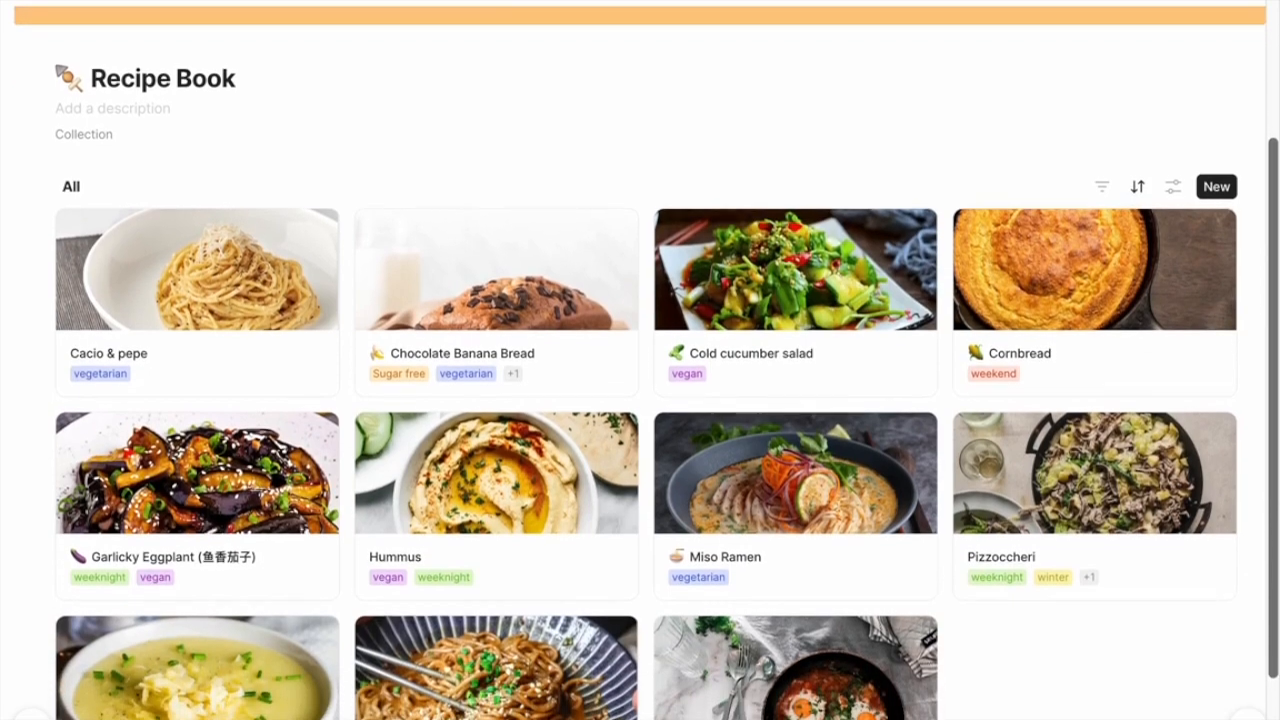
{"action": "scroll", "coordinate": [640, 400], "scroll_direction": "down", "scroll_amount": 1}
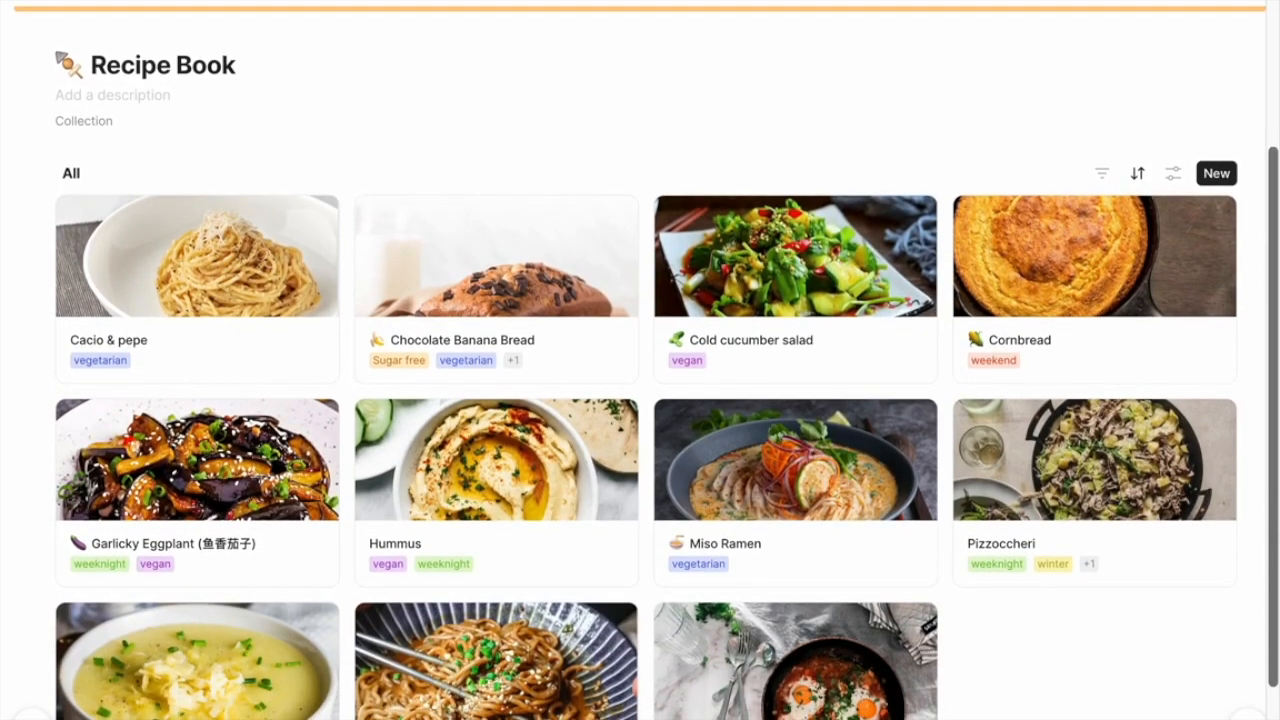